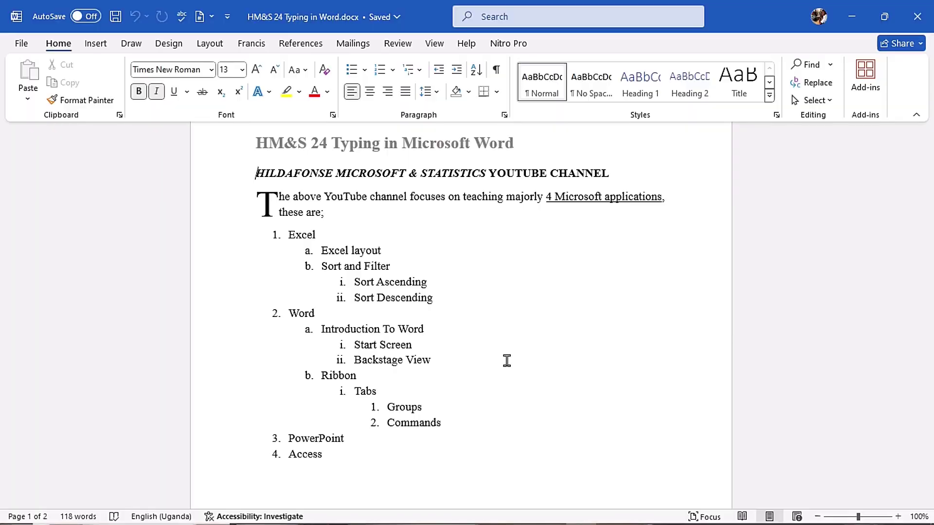
pyautogui.scroll(-12, 468, 250)
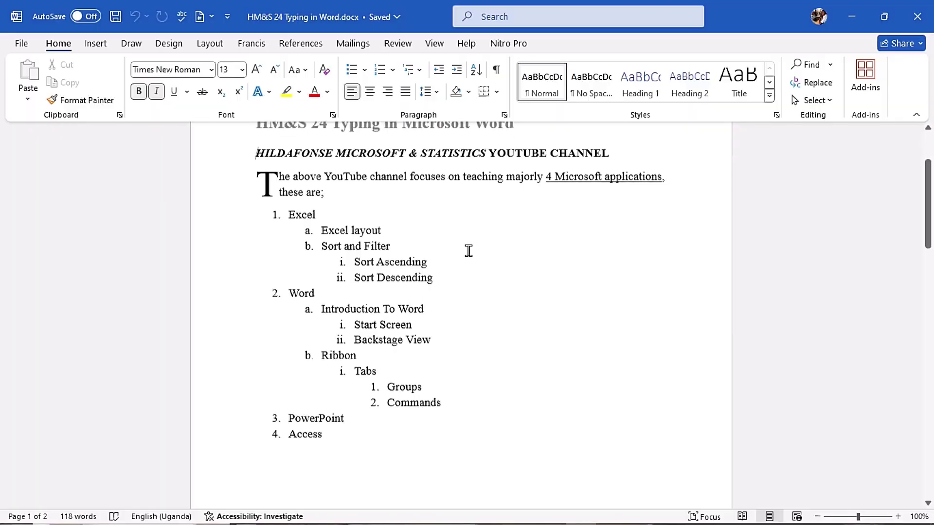
pyautogui.scroll(-1, 482, 286)
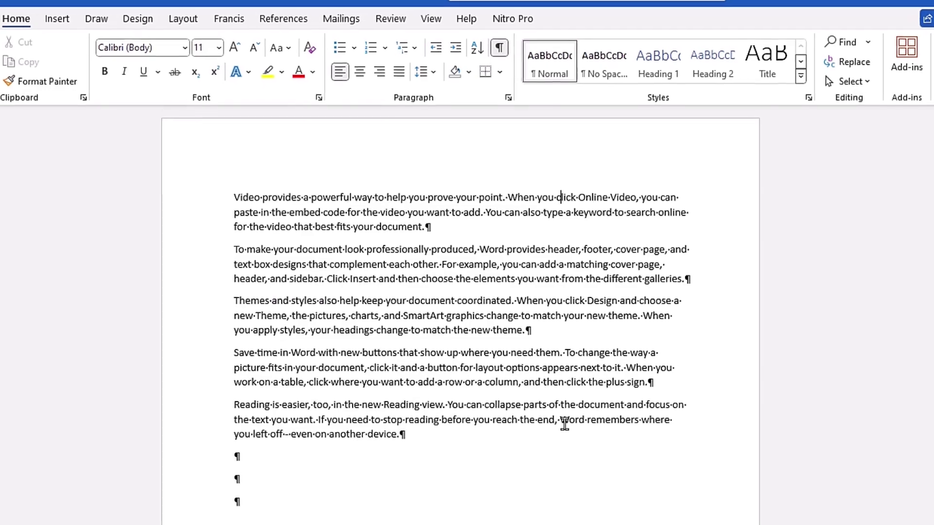
# Step: Delete all the existing text from the practice document
pyautogui.click(296, 265)
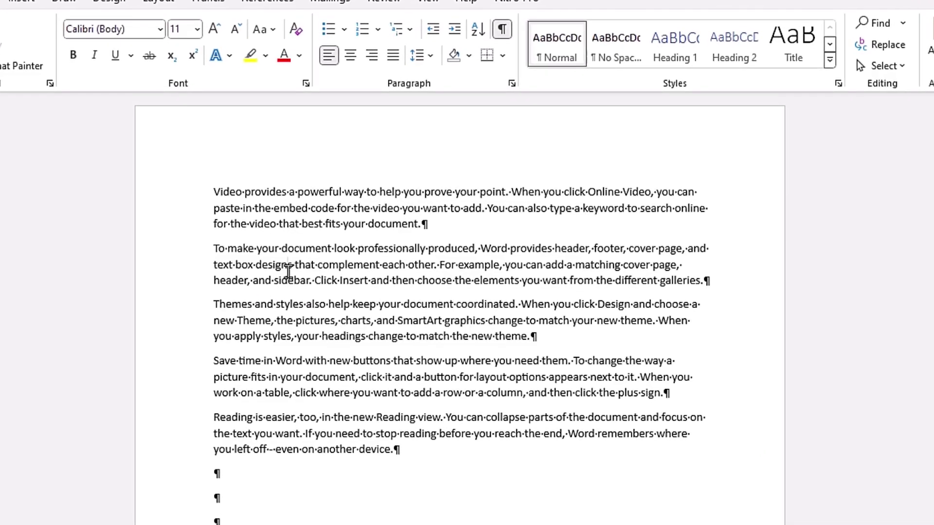
pyautogui.hotkey('ctrl', 'a')
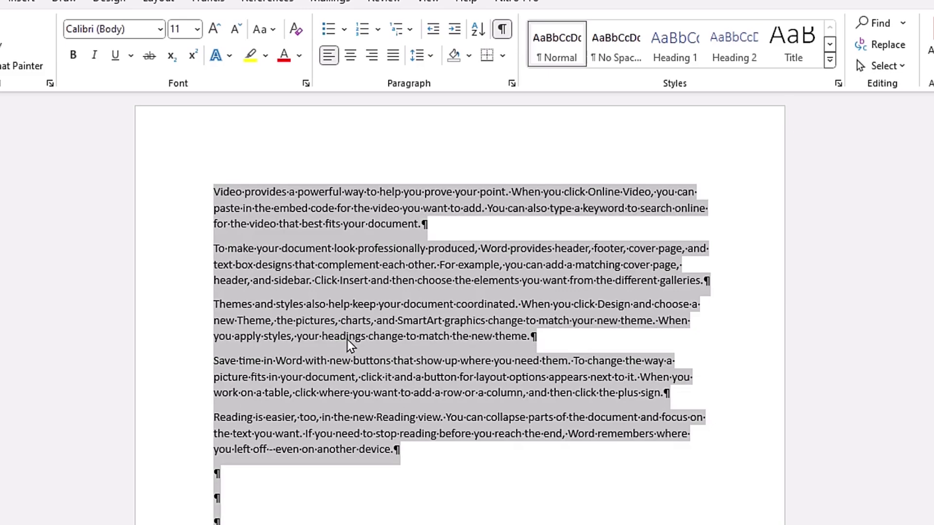
pyautogui.press('Delete')
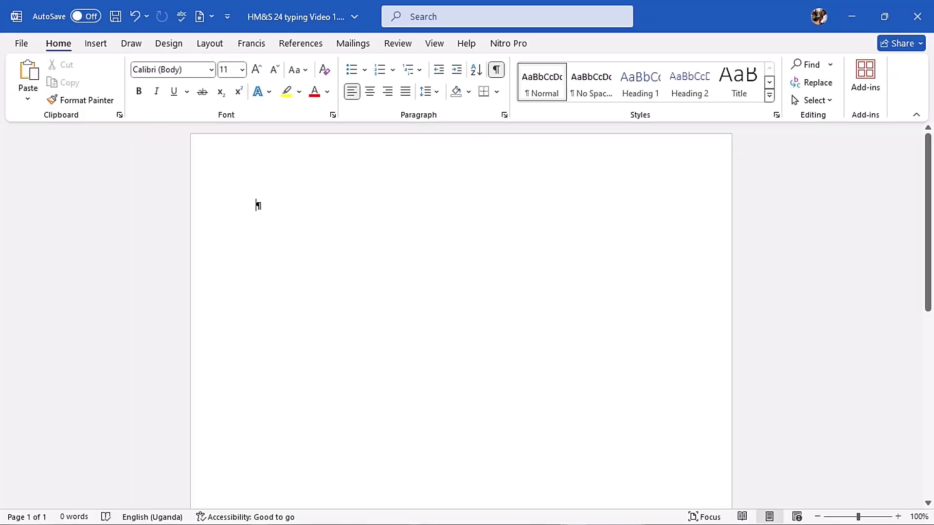
# Step: Enter the practice text "FRASHSE" in capital letters on the blank page and erase it
pyautogui.write('FRASHSE')
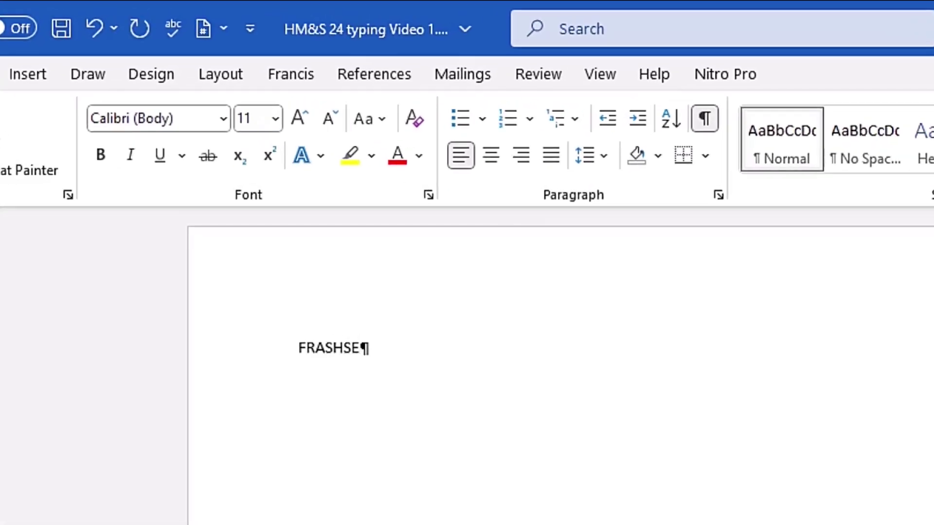
pyautogui.press('BackSpace')
pyautogui.press('BackSpace')
pyautogui.press('BackSpace')
pyautogui.press('BackSpace')
pyautogui.press('BackSpace')
pyautogui.press('BackSpace')
pyautogui.press('BackSpace')
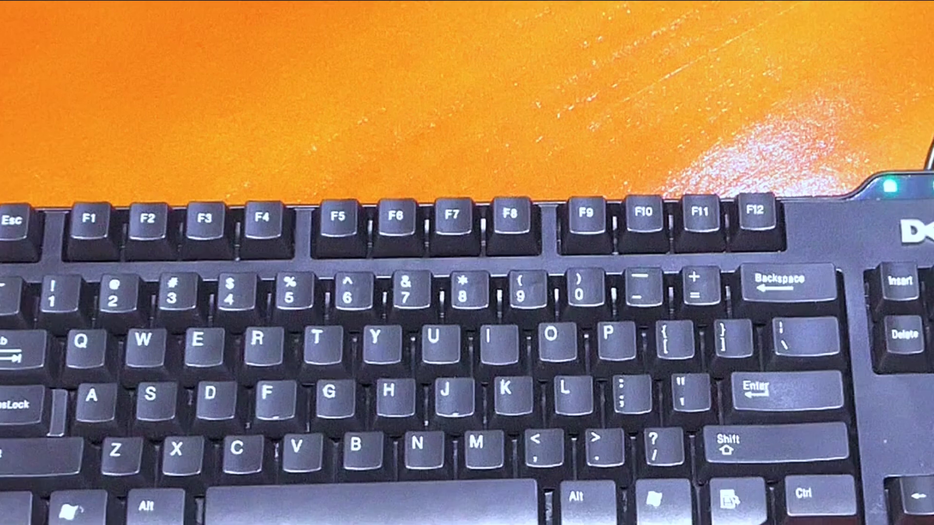
# Step: Switch off continuous capitals, enter part of a first name in lowercase letters, and erase it
pyautogui.press('capslock')
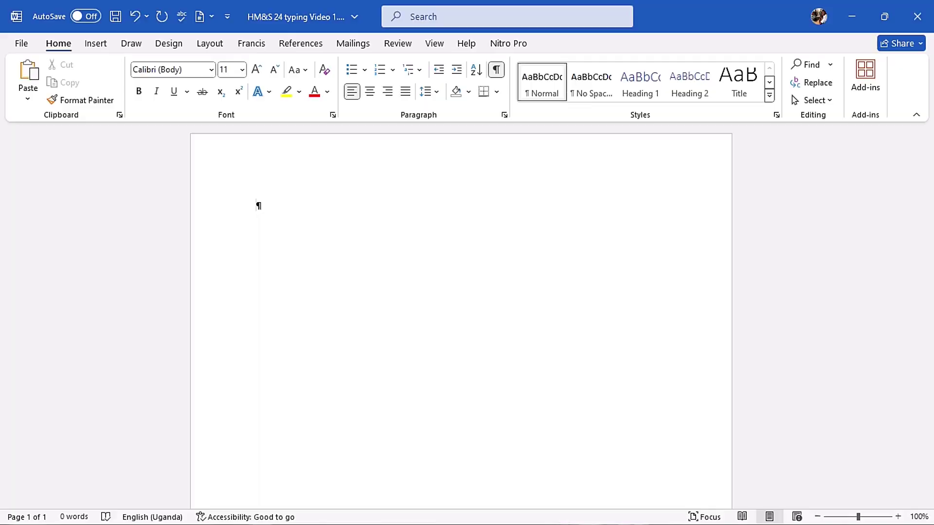
pyautogui.write('franci')
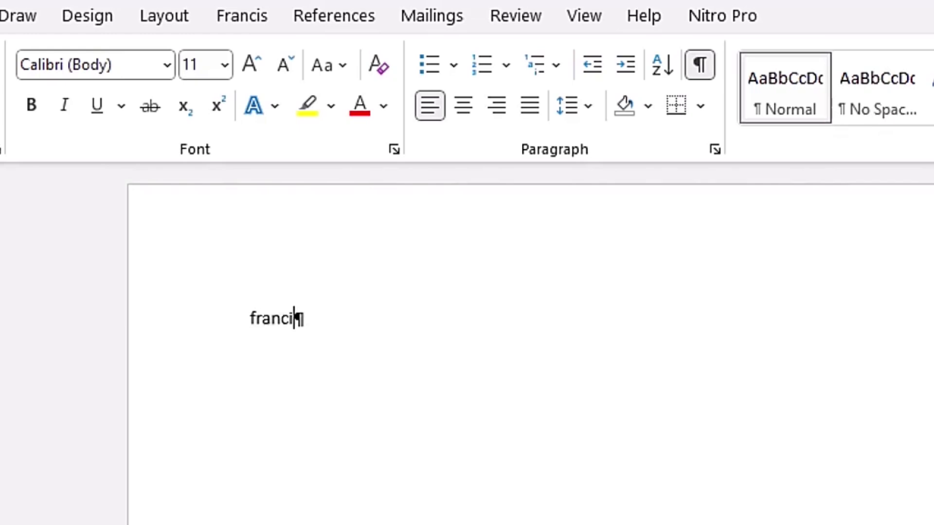
pyautogui.press('BackSpace')
pyautogui.press('BackSpace')
pyautogui.press('BackSpace')
pyautogui.press('BackSpace')
pyautogui.press('BackSpace')
pyautogui.press('BackSpace')
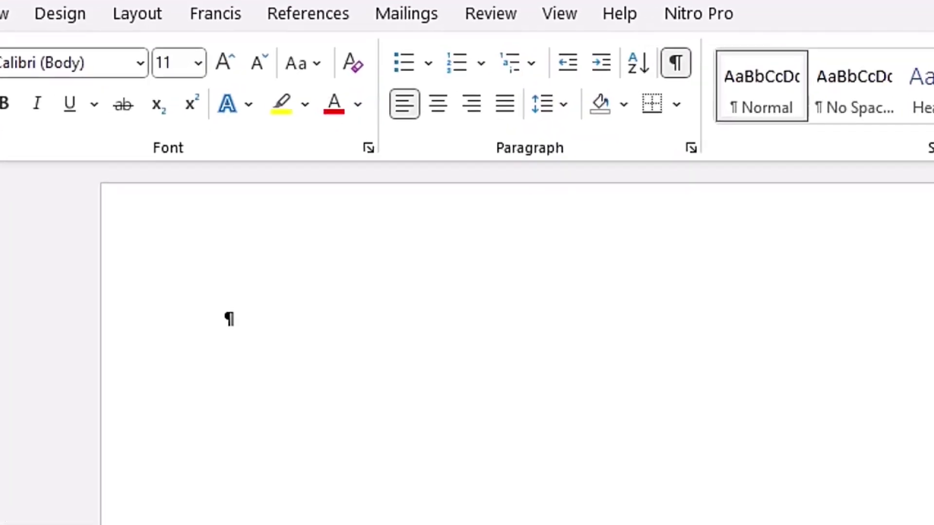
# Step: Enter the practice text "FRADHI" in capital letters and erase it
pyautogui.write('FRADHI')
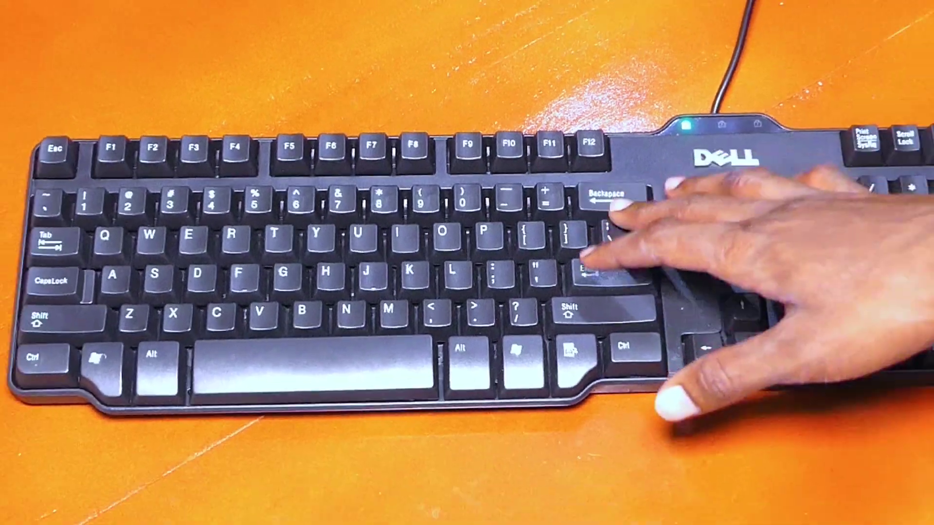
pyautogui.press('BackSpace')
pyautogui.press('BackSpace')
pyautogui.press('BackSpace')
pyautogui.press('BackSpace')
pyautogui.press('BackSpace')
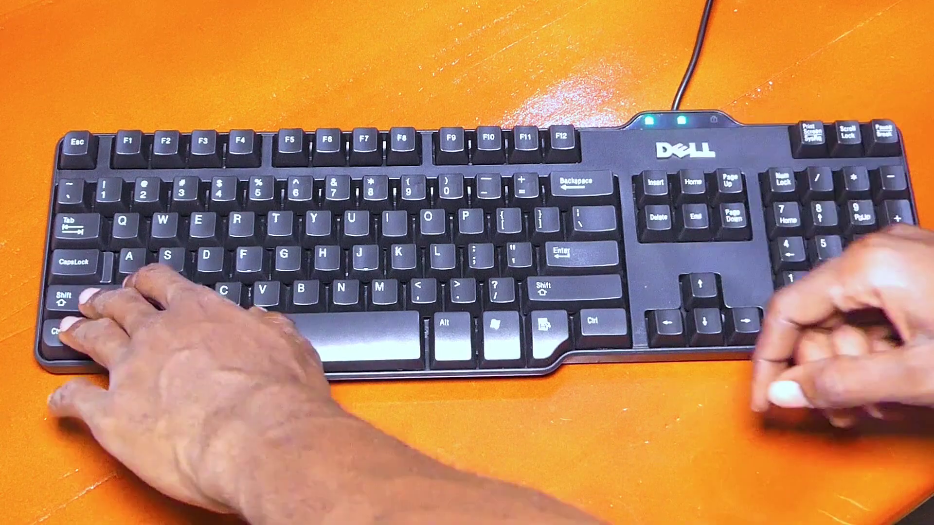
pyautogui.press('BackSpace')
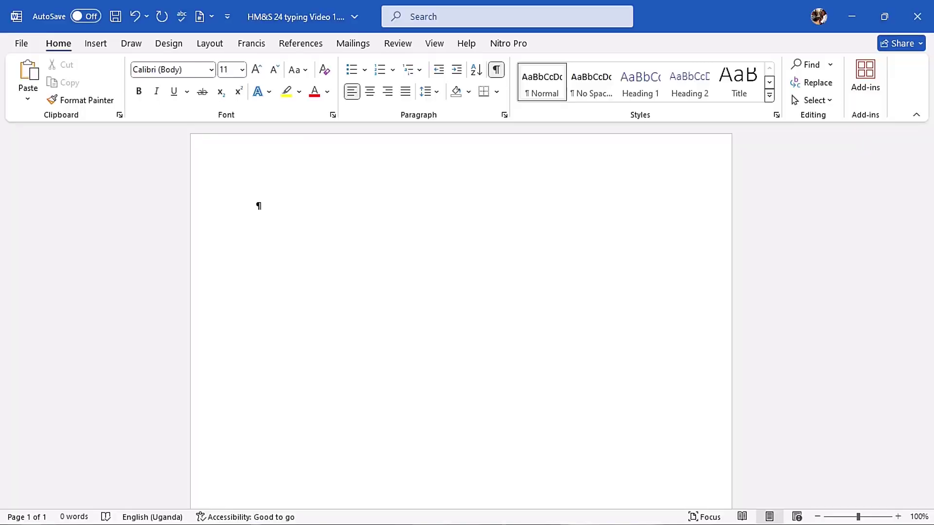
# Step: Enter the practice letters "gfrdsgjuhfgh" in lowercase and erase them
pyautogui.write('gfrdsg')
pyautogui.write('juhfgh')
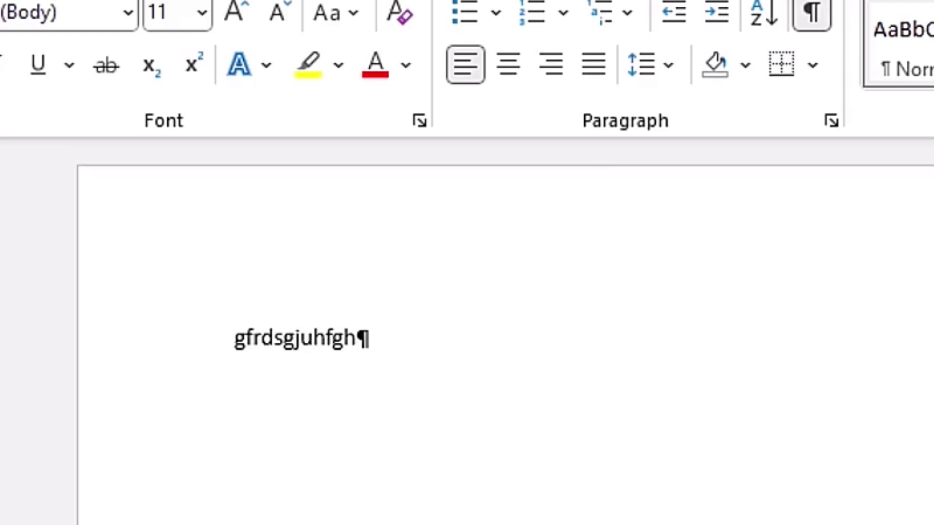
pyautogui.press('BackSpace')
pyautogui.press('BackSpace')
pyautogui.press('BackSpace')
pyautogui.press('BackSpace')
pyautogui.press('BackSpace')
pyautogui.press('BackSpace')
pyautogui.press('BackSpace')
pyautogui.press('BackSpace')
pyautogui.press('BackSpace')
pyautogui.press('BackSpace')
pyautogui.press('BackSpace')
pyautogui.press('BackSpace')
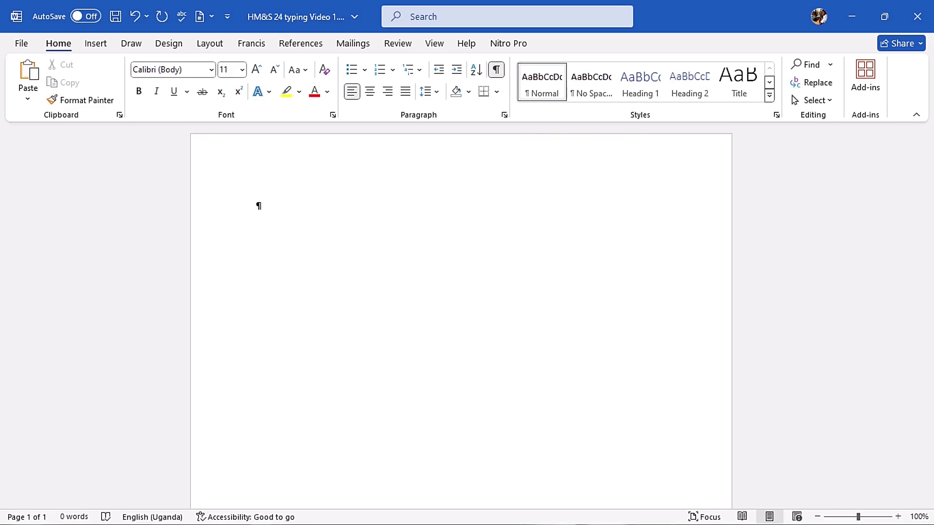
# Step: Enter a first name with only its initial letter capitalised, followed by a space, and erase it
pyautogui.write('francis')
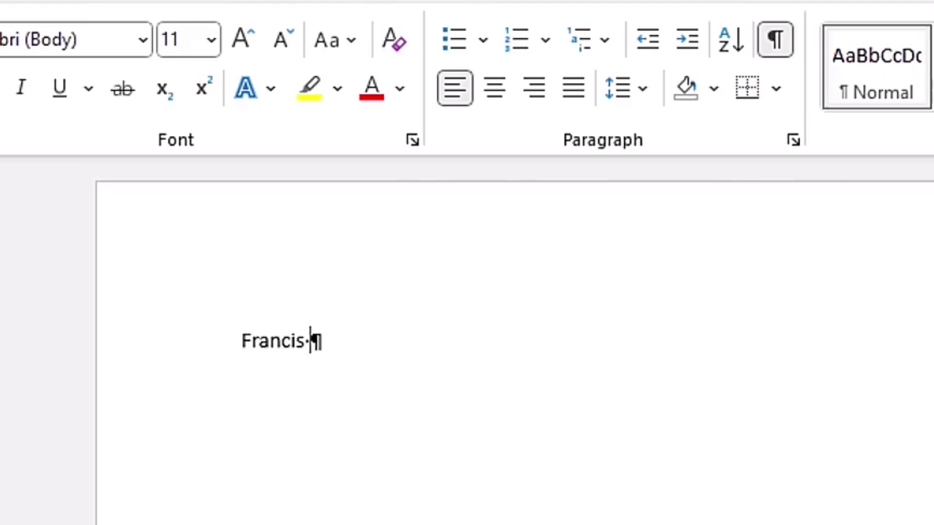
pyautogui.press('BackSpace')
pyautogui.press('BackSpace')
pyautogui.press('BackSpace')
pyautogui.press('BackSpace')
pyautogui.press('BackSpace')
pyautogui.press('BackSpace')
pyautogui.press('BackSpace')
pyautogui.press('BackSpace')
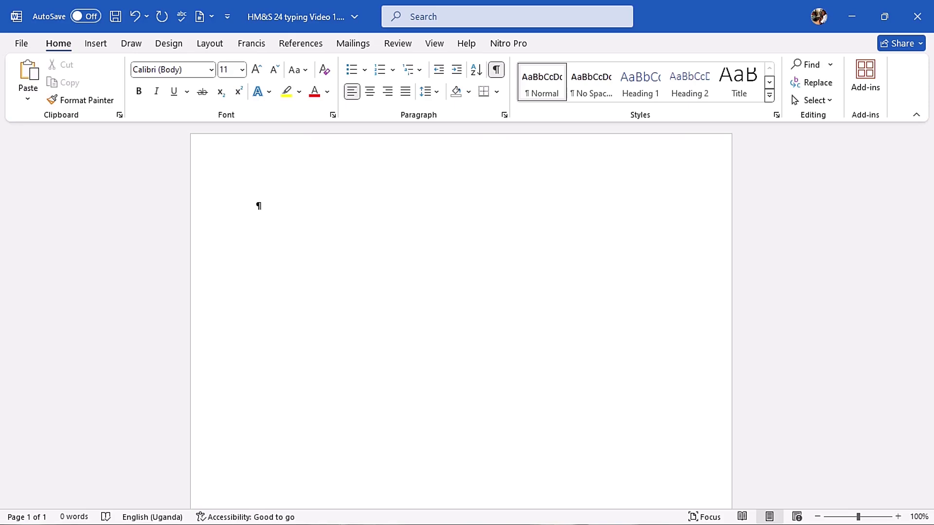
# Step: Apply the Normal page margins preset of 2.54 cm on all four sides
pyautogui.press('F2')
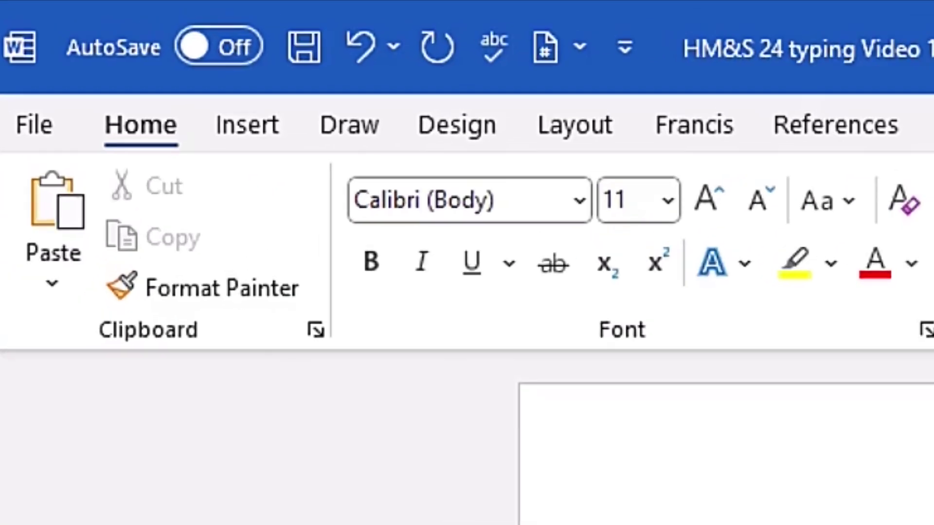
pyautogui.click(597, 134)
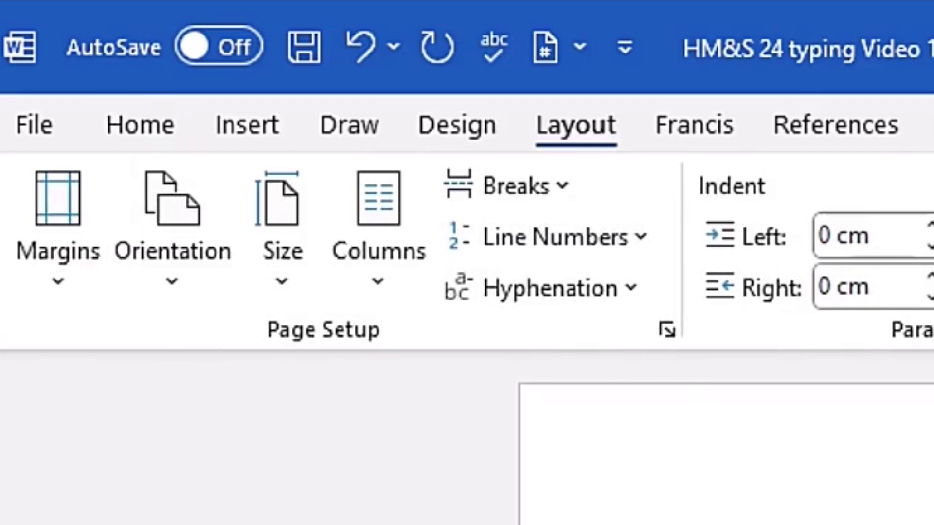
pyautogui.click(63, 271)
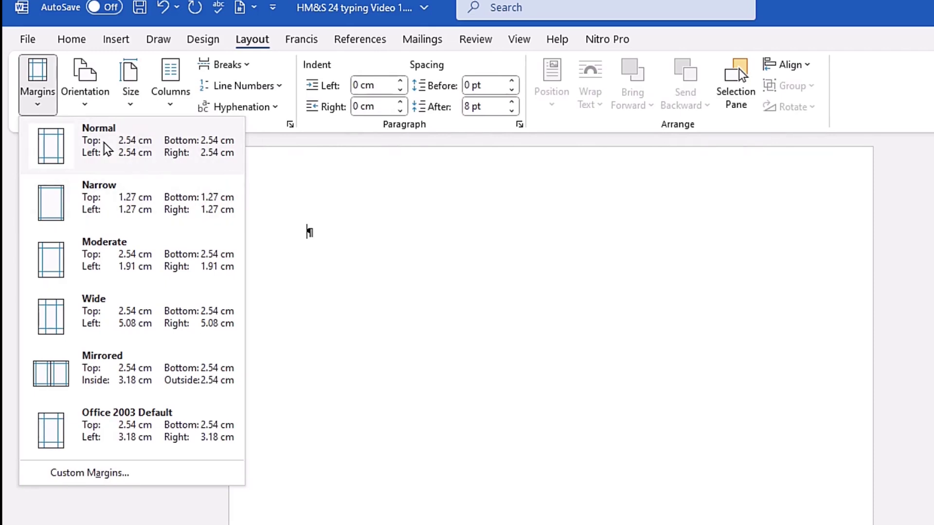
pyautogui.click(189, 152)
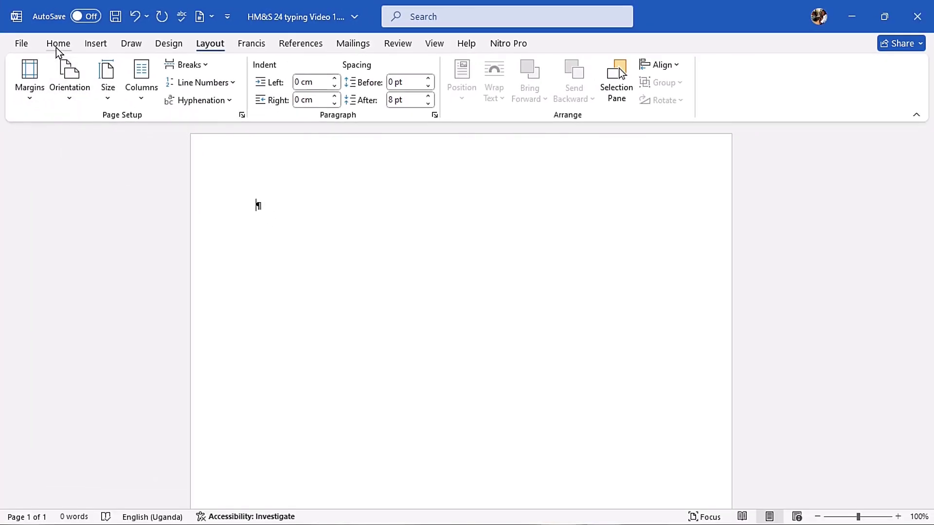
pyautogui.click(57, 44)
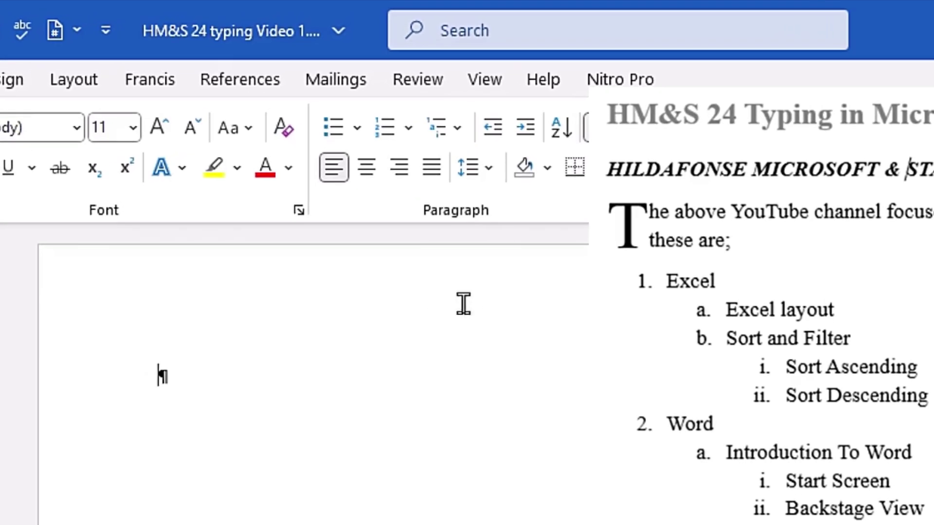
# Step: Open the page header for editing and check the page numbering in the footer
pyautogui.click(474, 298)
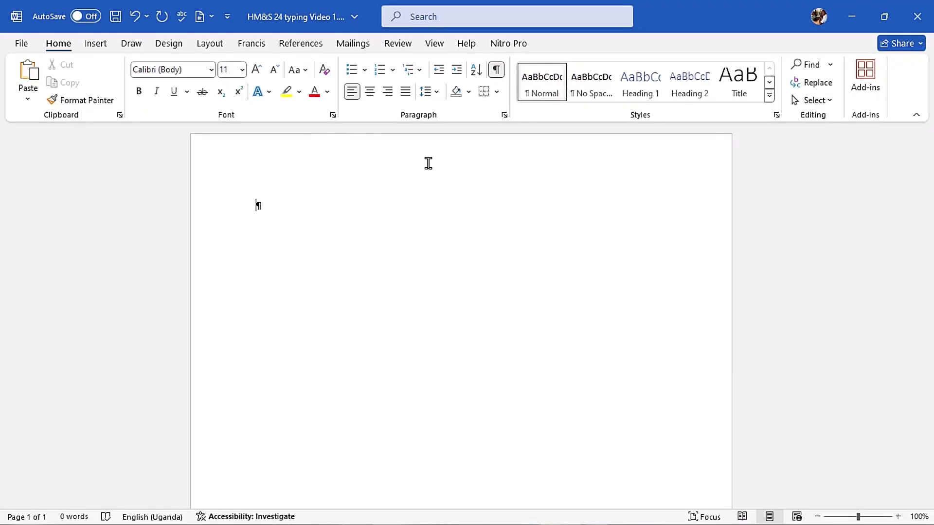
pyautogui.doubleClick(428, 163)
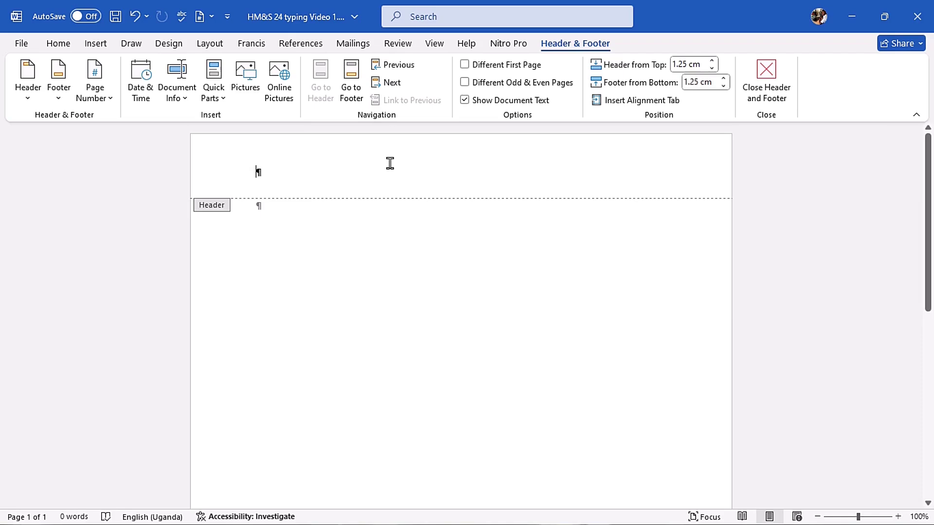
pyautogui.scroll(-5, 391, 187)
pyautogui.scroll(-3, 391, 188)
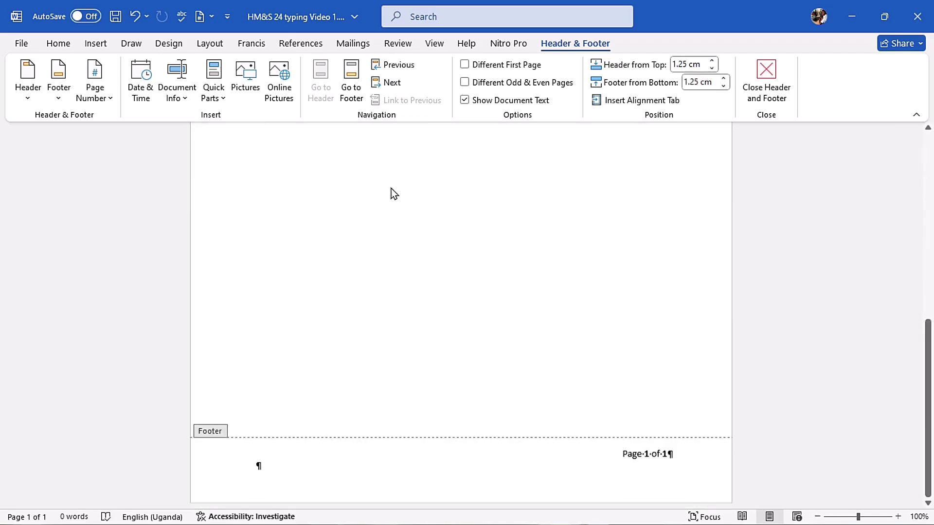
pyautogui.click(247, 459)
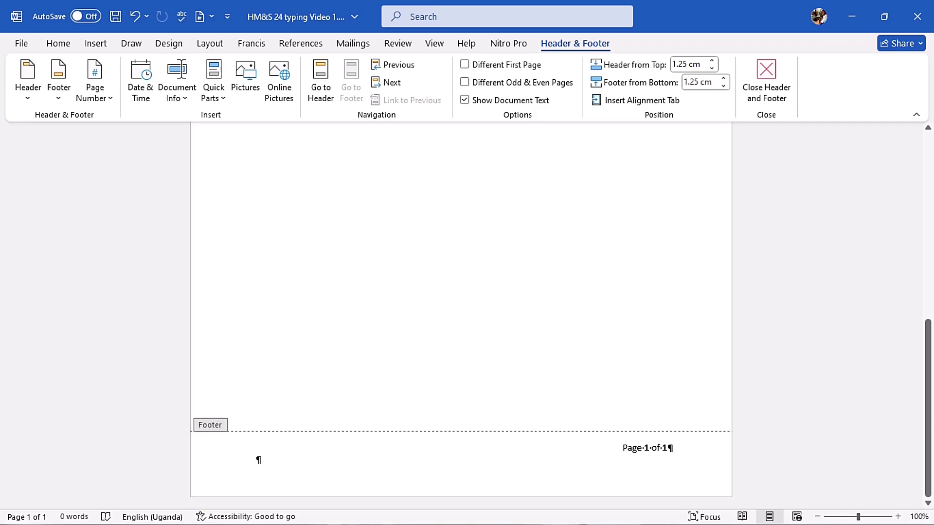
pyautogui.press('Up')
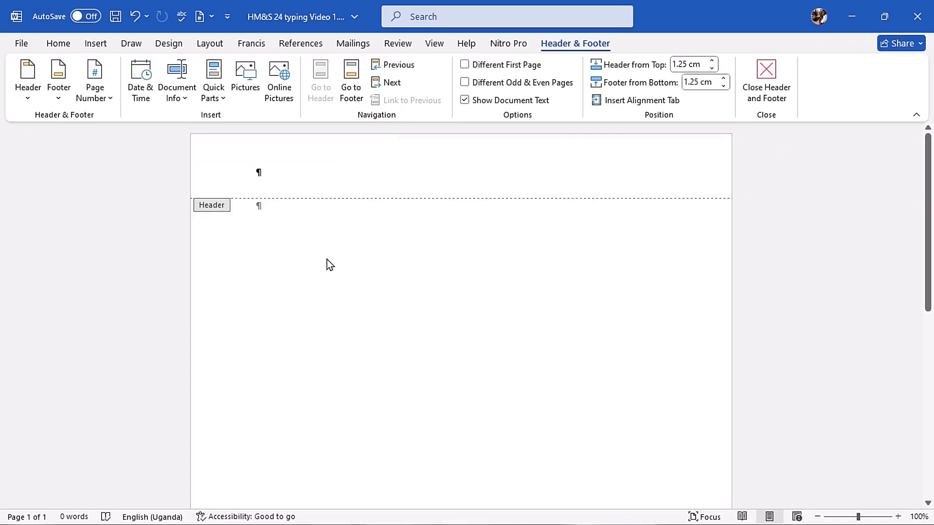
# Step: Enter "HM&S 24 Typing in Microsoft Word" in the page header, correcting the misspelled word with the suggestion "Microsoft"
pyautogui.click(251, 171)
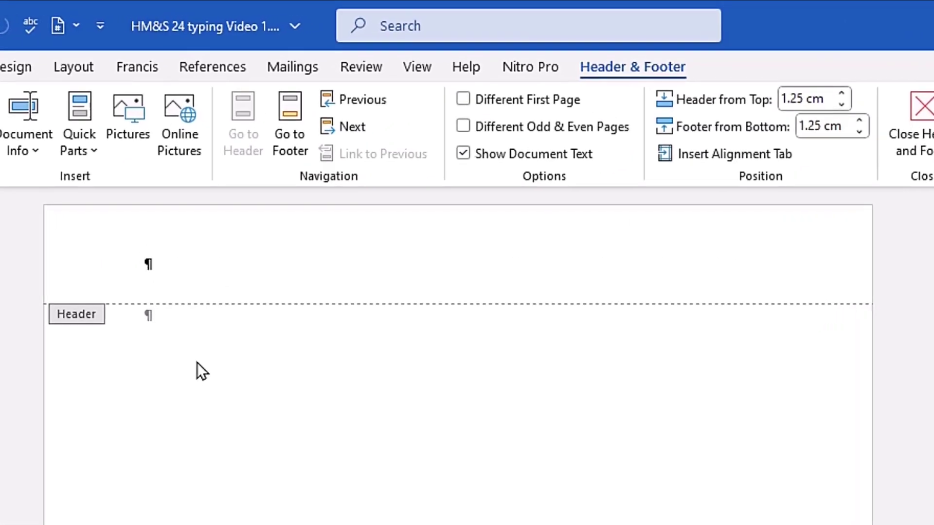
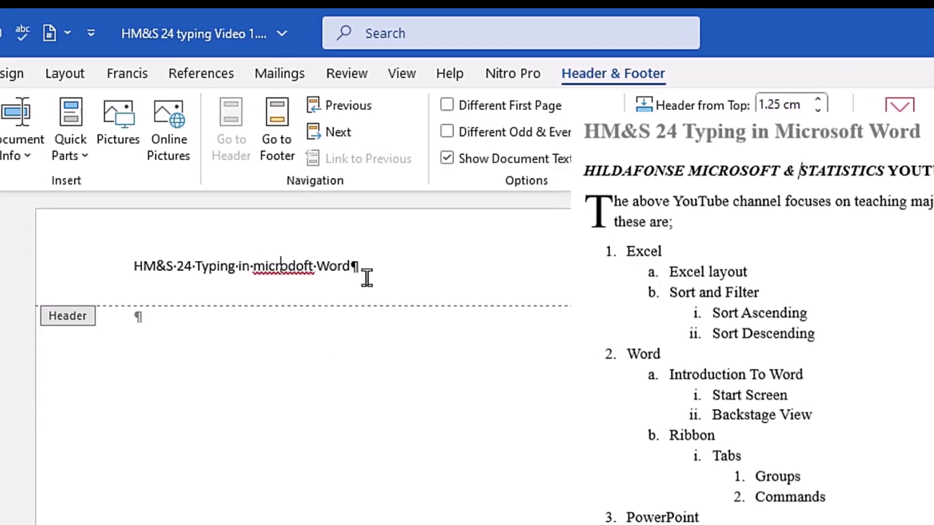
pyautogui.click(279, 273)
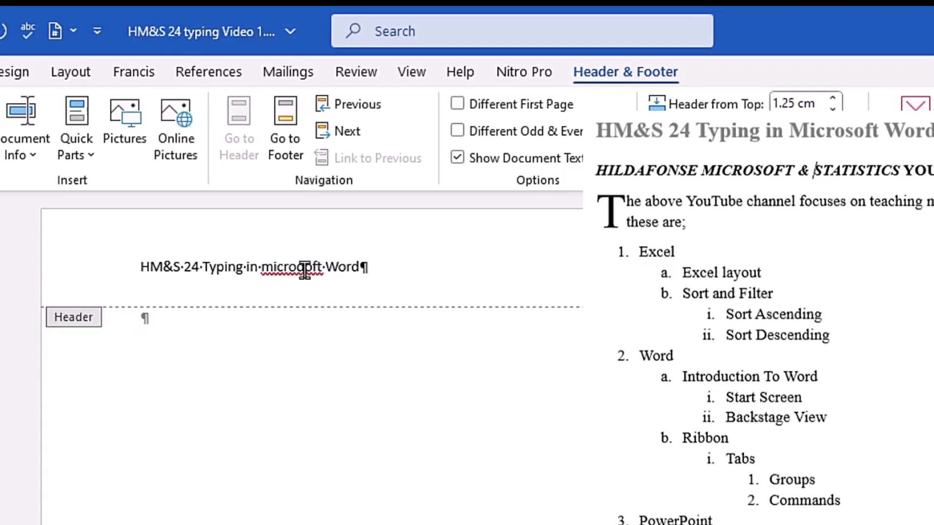
pyautogui.rightClick(306, 268)
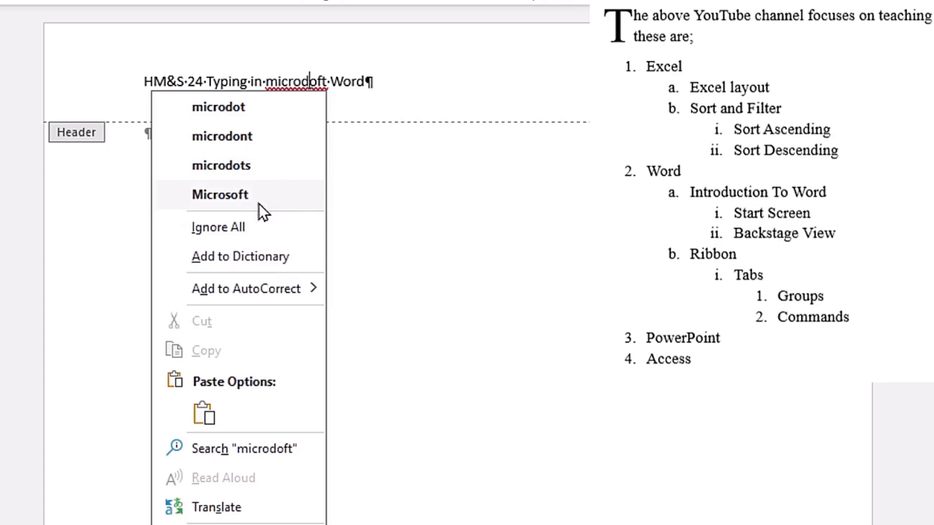
pyautogui.click(234, 196)
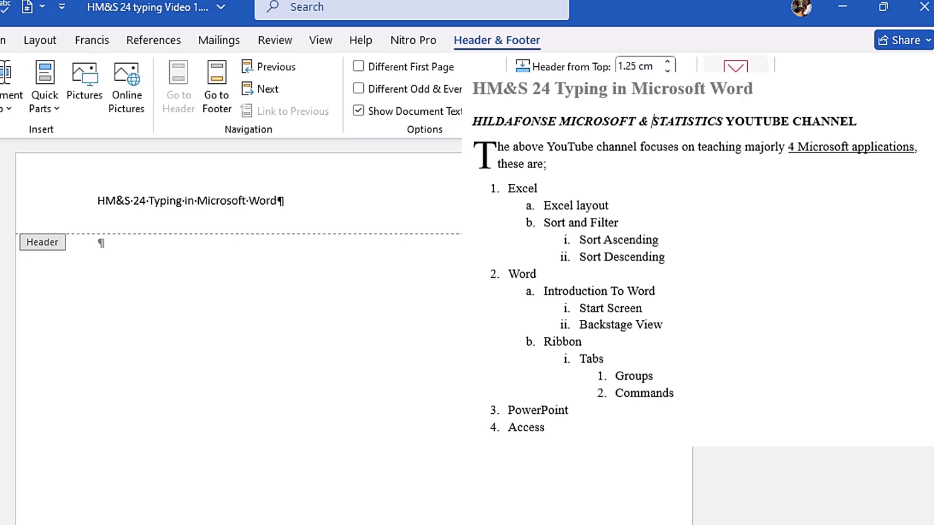
# Step: Return to the document body and enter the heading "HILDAFONSE MICROSOFT & STATISTICS YOUTUBE CHANNEL" in capitals
pyautogui.doubleClick(97, 240)
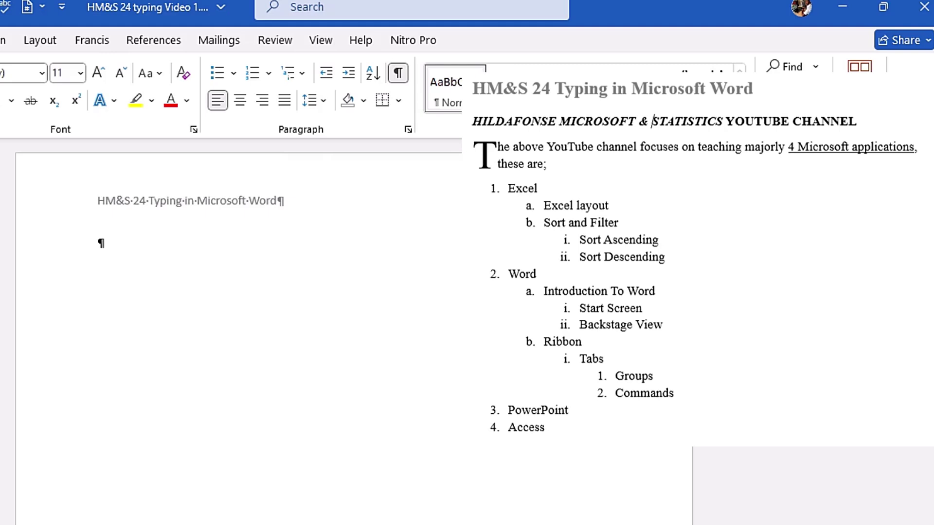
pyautogui.write('HILDAFONSE M')
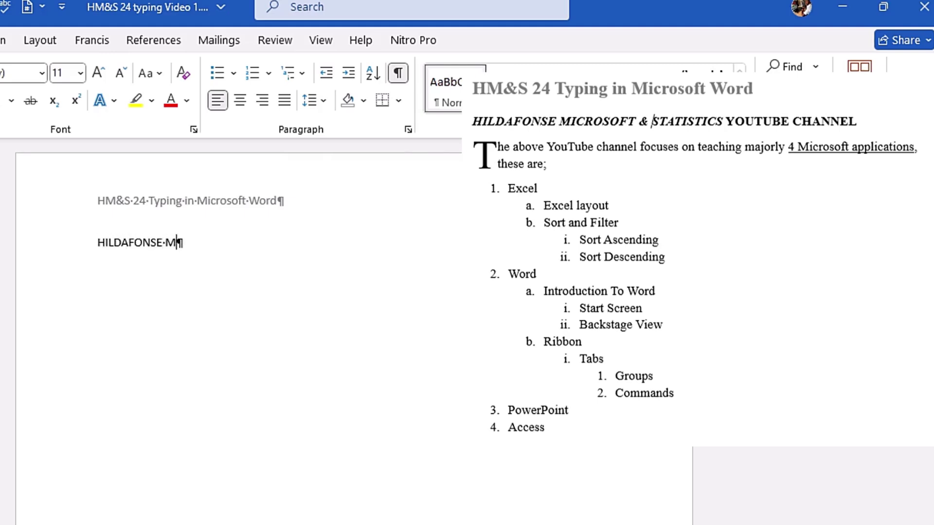
pyautogui.write('ICRODS')
pyautogui.press('BackSpace')
pyautogui.press('BackSpace')
pyautogui.write('SOFT & STAT')
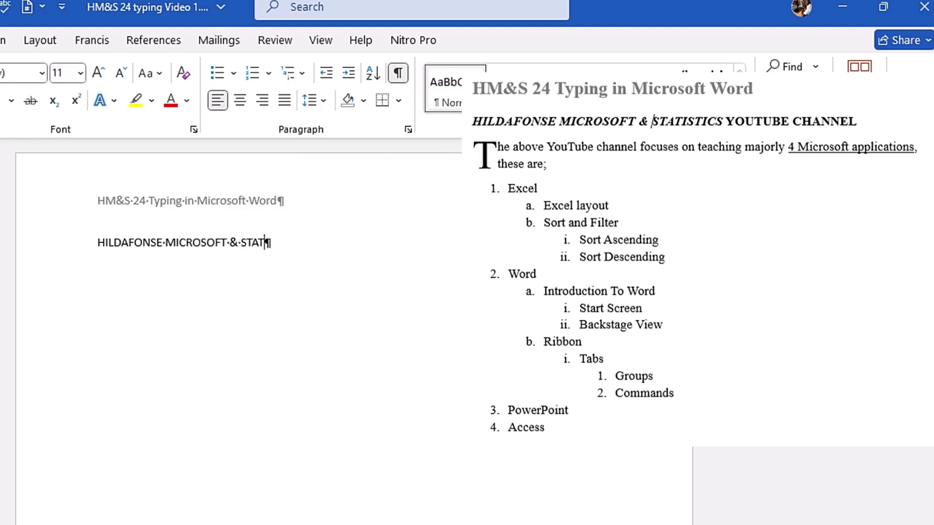
pyautogui.write('ISTICS YOUTUBE CHANNEL')
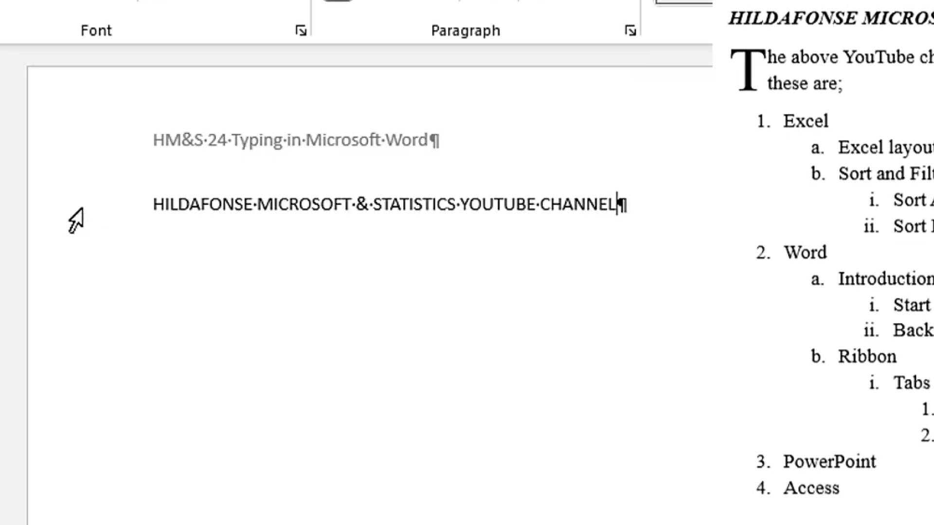
# Step: Try selecting the whole heading line and the single word "STATISTICS", clearing each selection
pyautogui.click(75, 220)
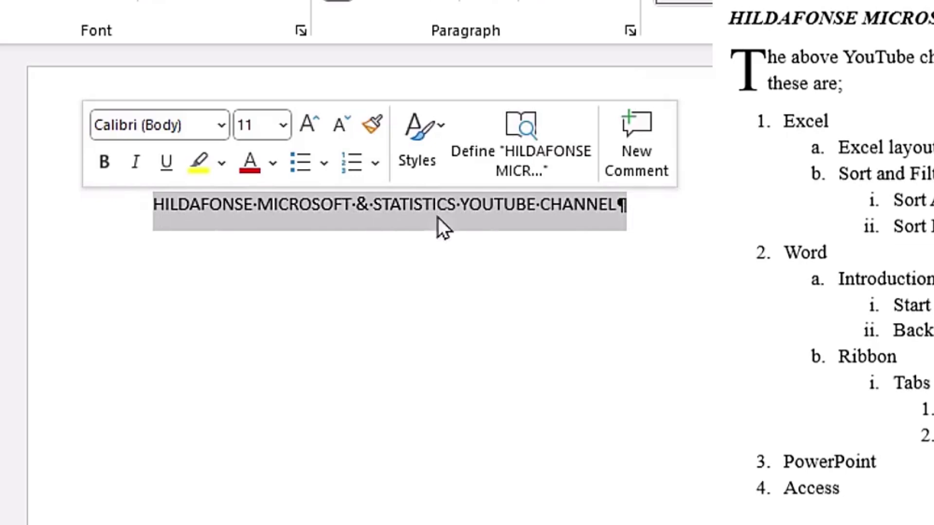
pyautogui.click(407, 222)
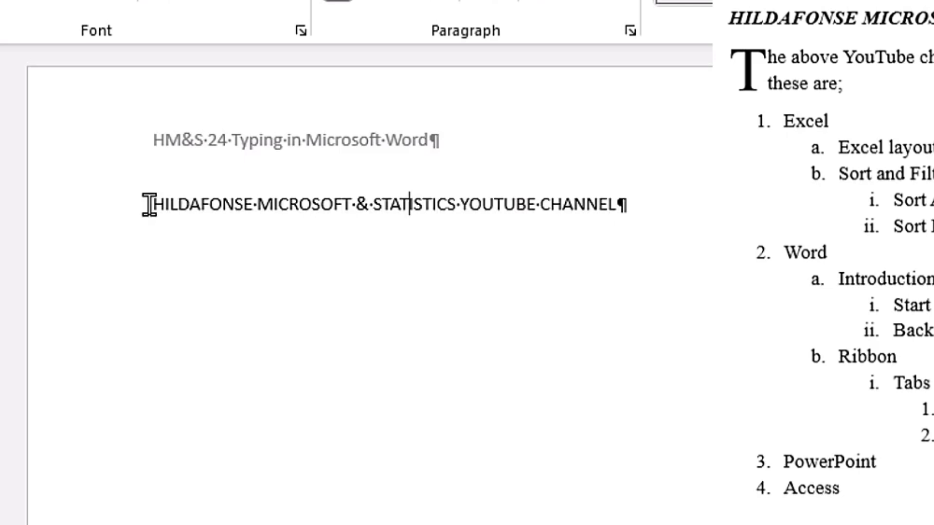
pyautogui.moveTo(149, 204); pyautogui.dragTo(617, 204)
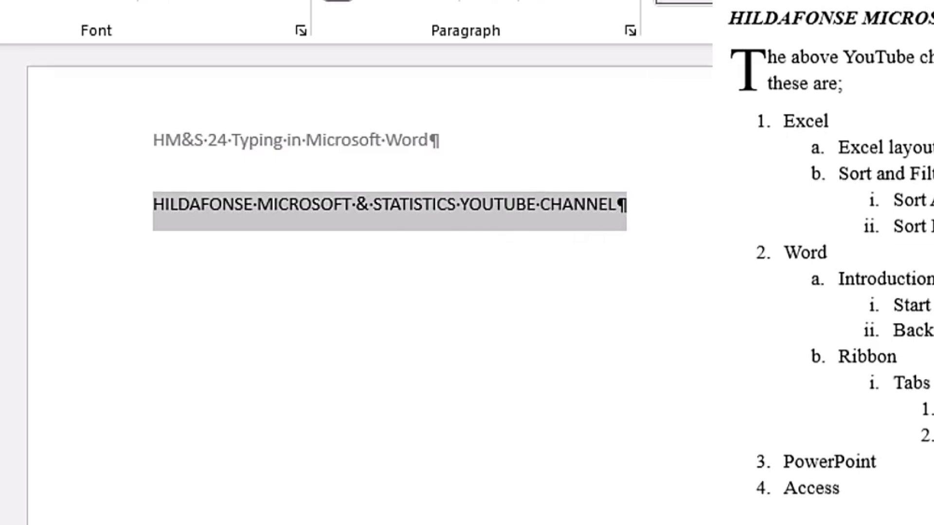
pyautogui.click(404, 204)
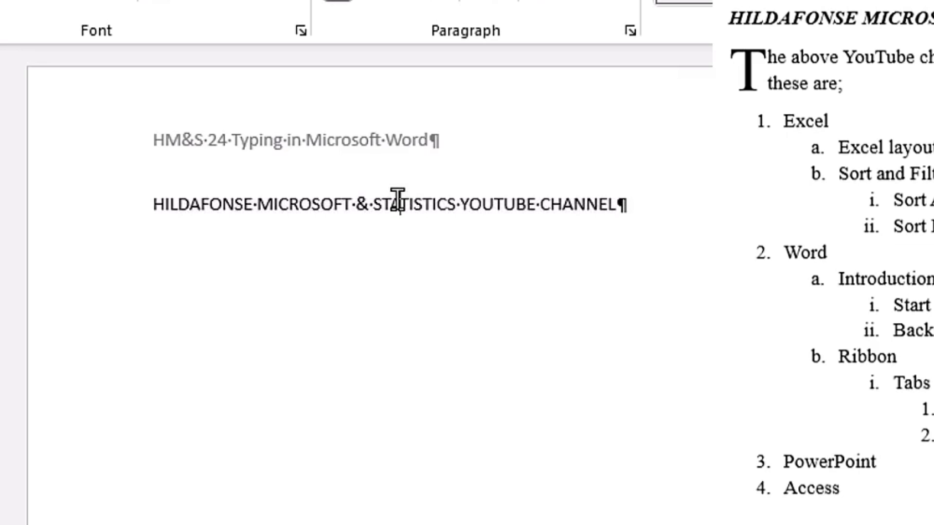
pyautogui.doubleClick(397, 201)
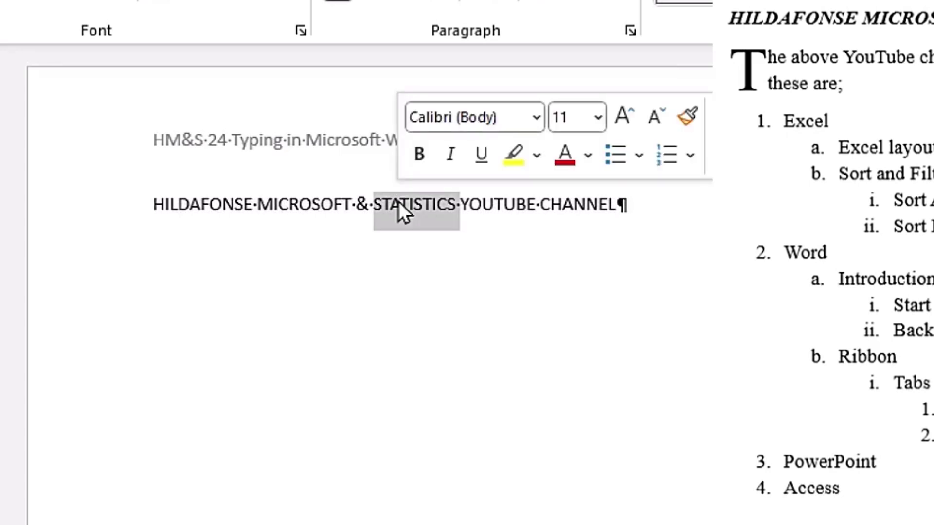
pyautogui.click(399, 201)
# Step: Select the whole heading paragraph and make it bold, undoing and reapplying the bold formatting once
pyautogui.tripleClick(410, 199)
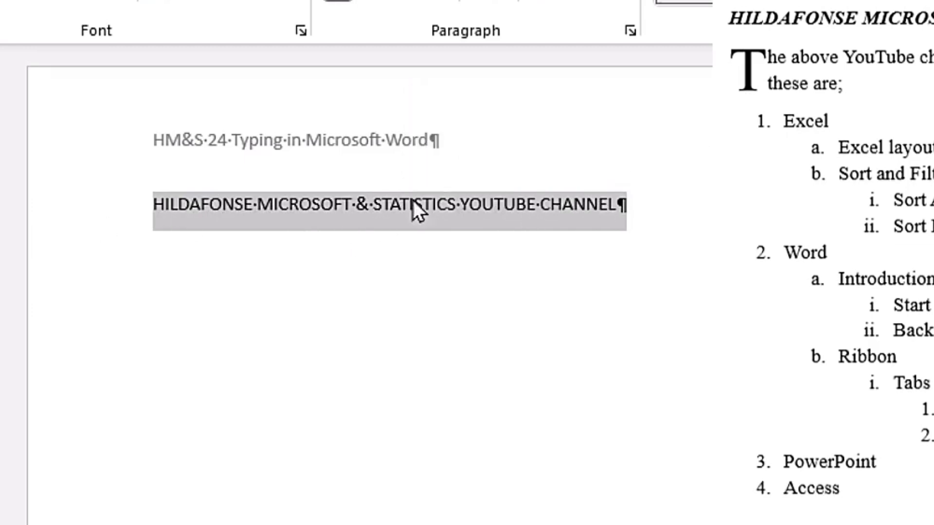
pyautogui.moveTo(413, 211)
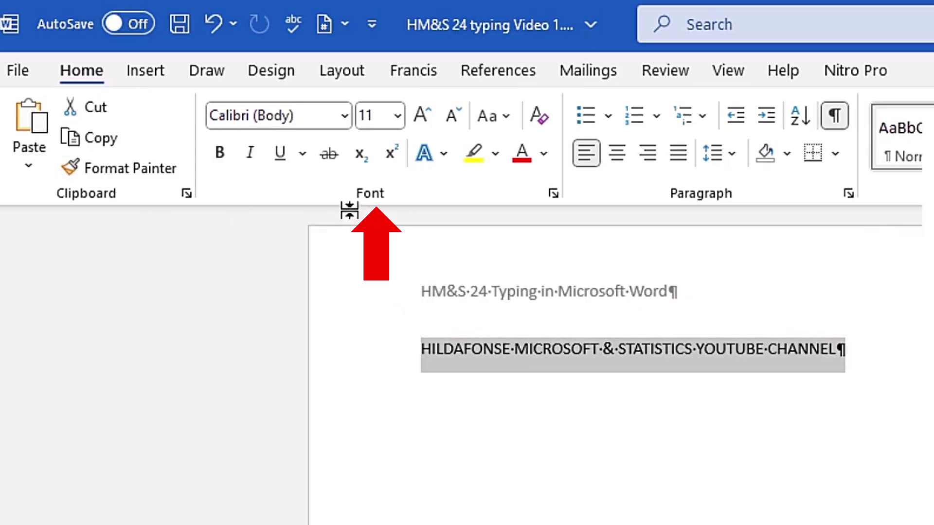
pyautogui.click(220, 154)
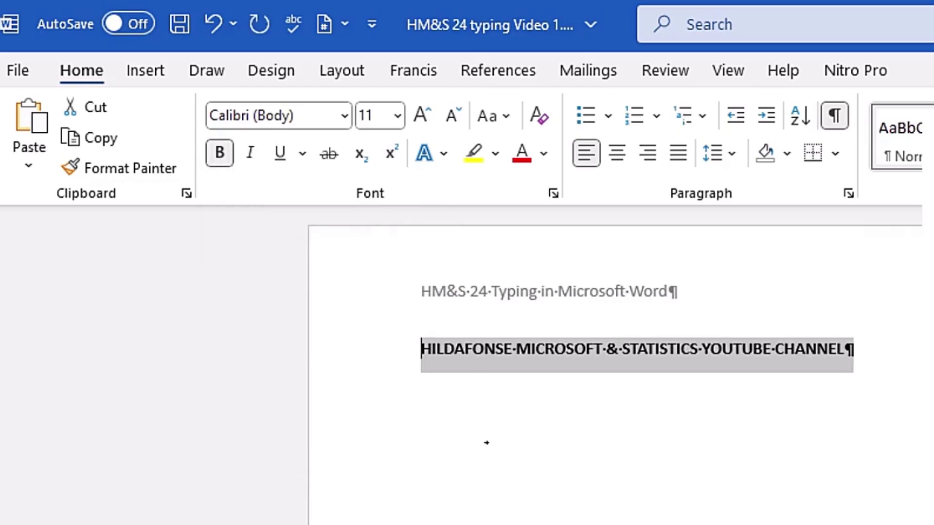
pyautogui.hotkey('ctrl', 'z')
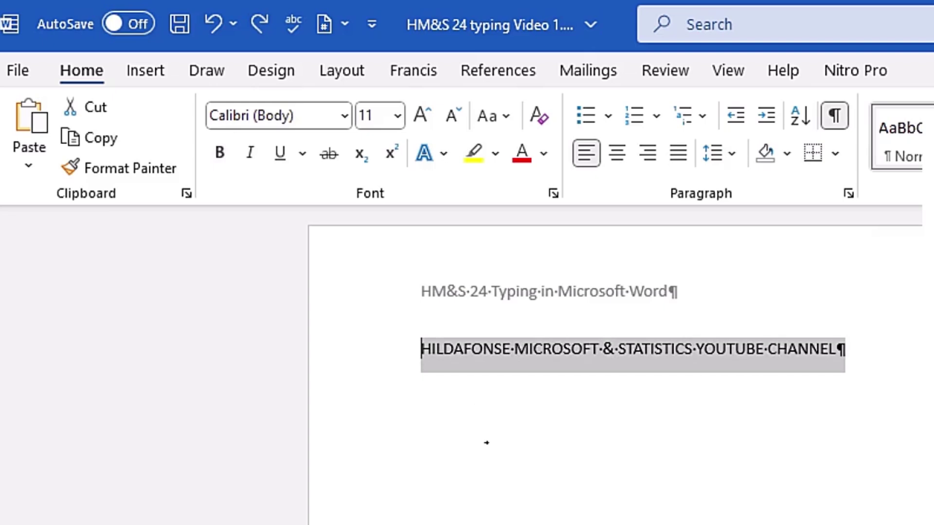
pyautogui.hotkey('ctrl', 'b')
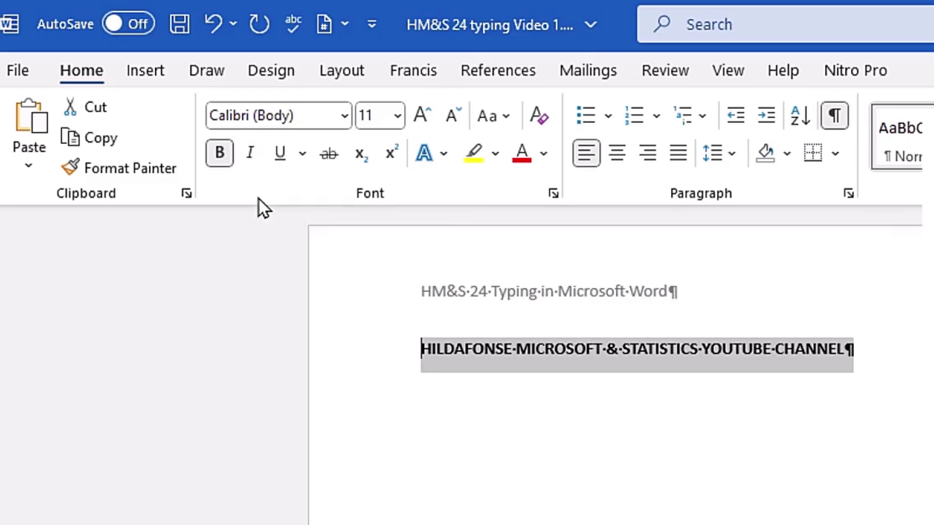
# Step: Italicise the selected heading, undoing and reapplying the italic formatting once, and clear the selection
pyautogui.click(250, 156)
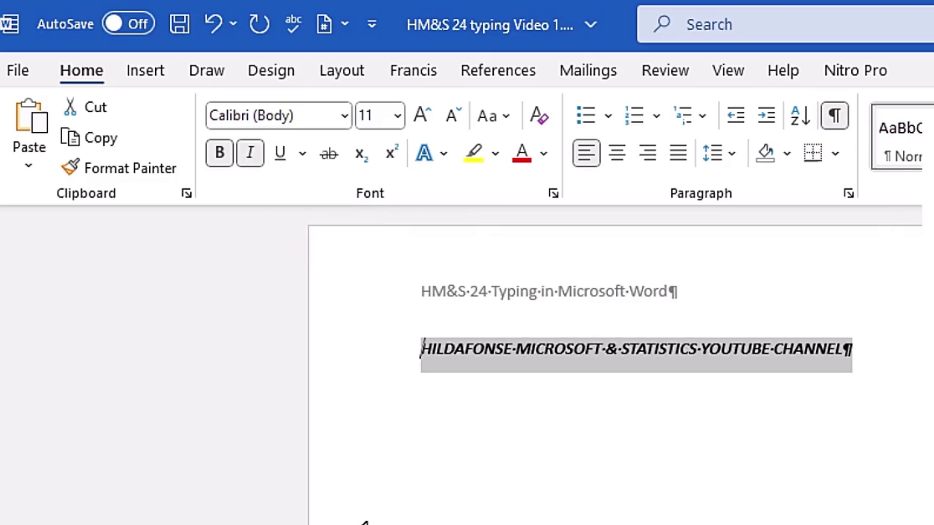
pyautogui.hotkey('ctrl', 'z')
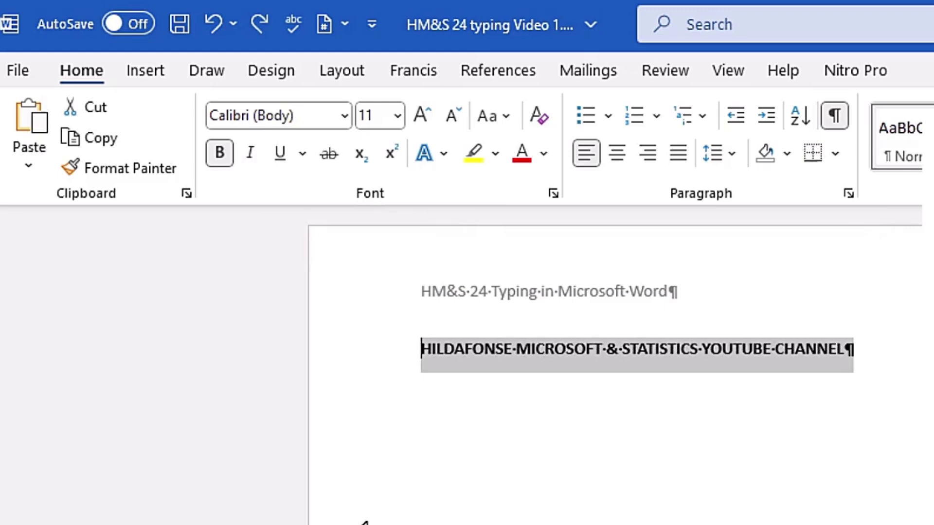
pyautogui.hotkey('ctrl', 'i')
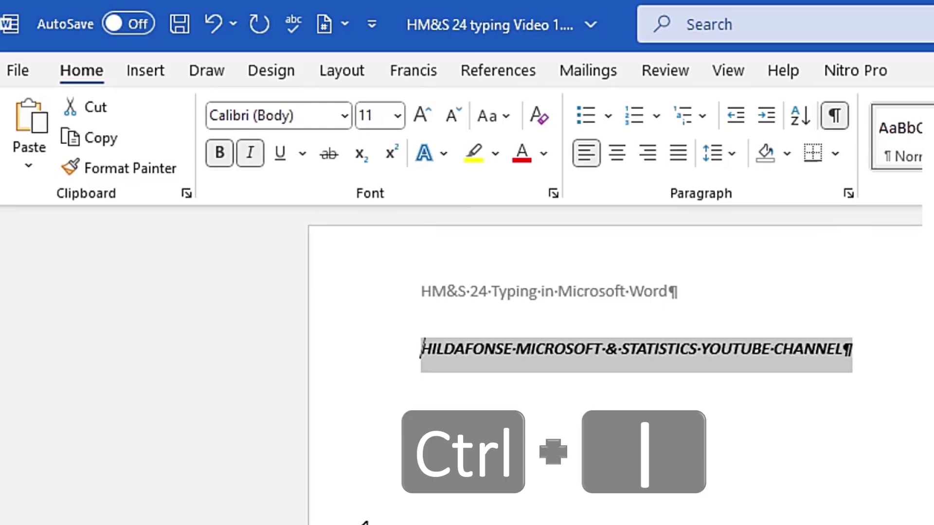
pyautogui.click(661, 349)
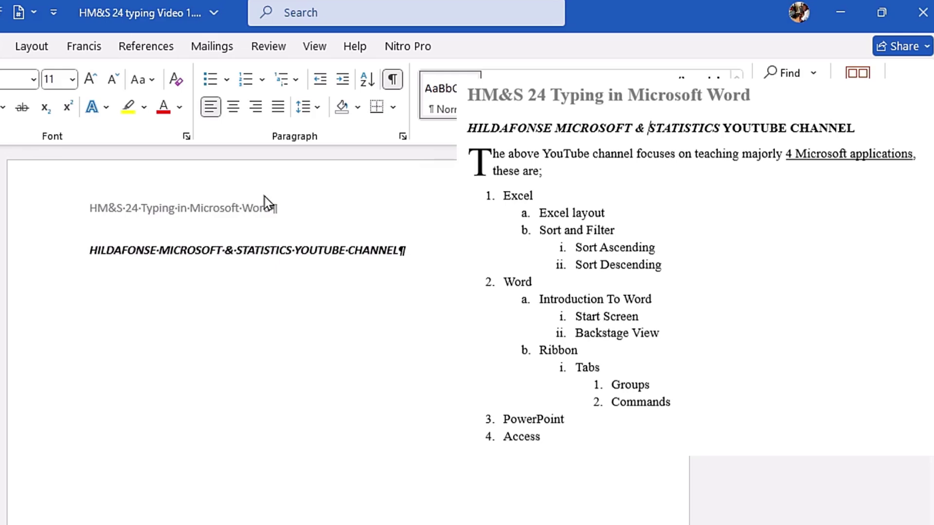
# Step: Make the page header text "HM&S 24 Typing in Microsoft Word" bold and close the header
pyautogui.doubleClick(479, 242)
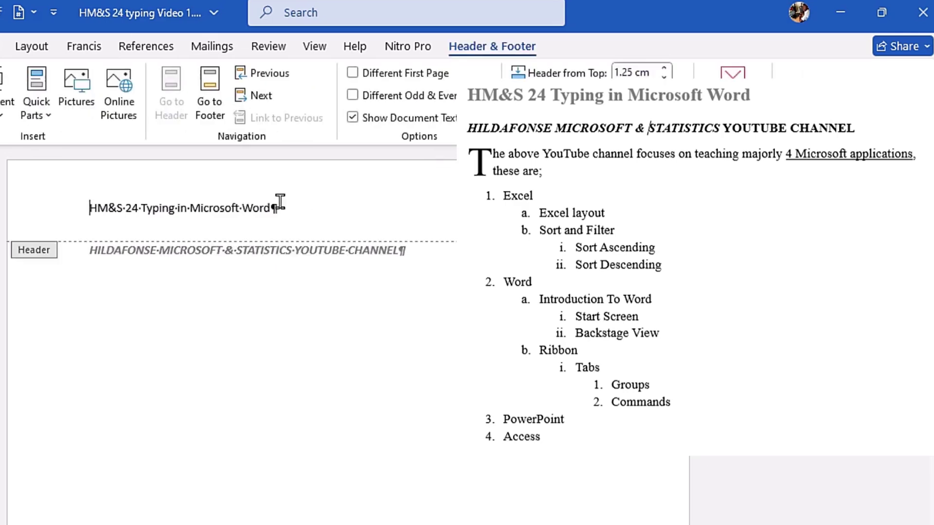
pyautogui.moveTo(89, 208); pyautogui.dragTo(261, 216)
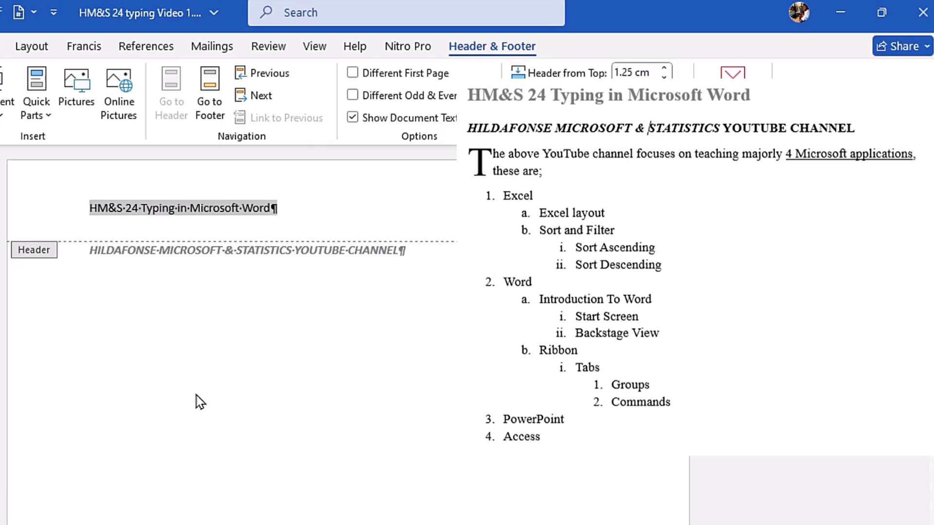
pyautogui.click(180, 209)
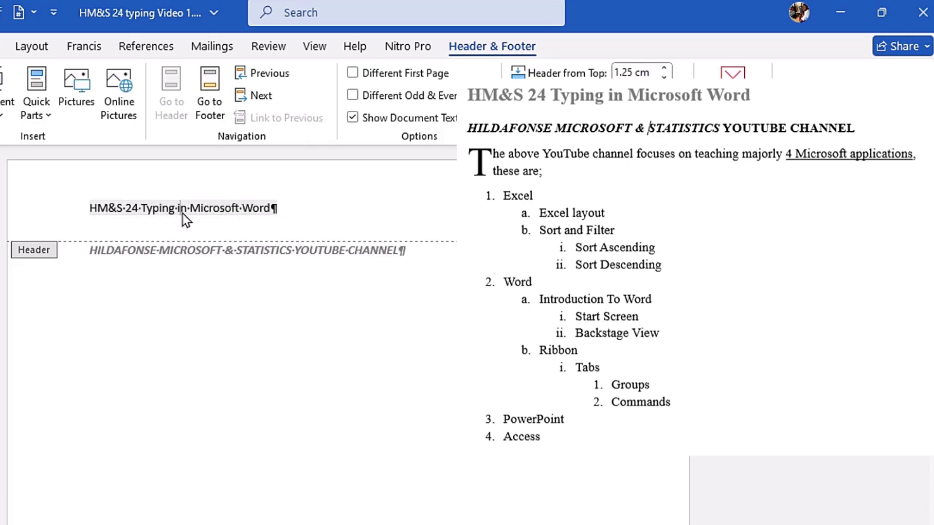
pyautogui.click(26, 220)
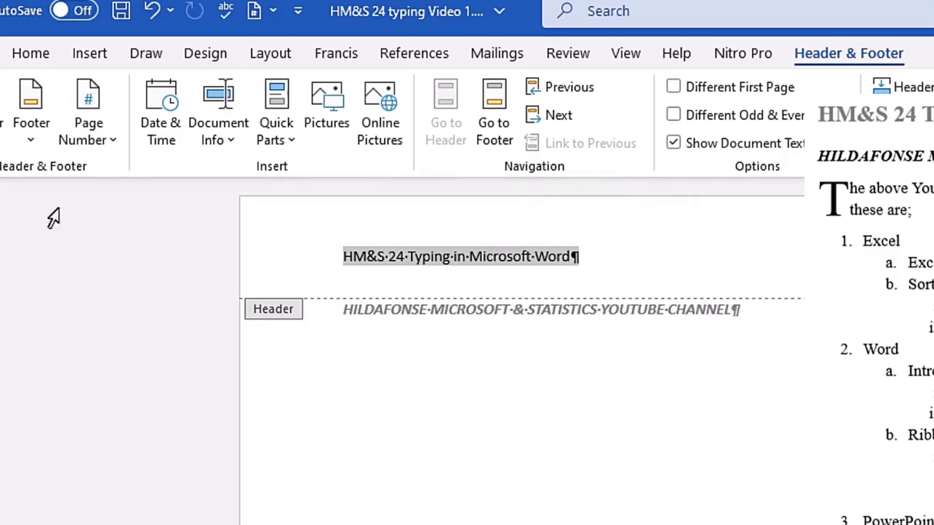
pyautogui.click(34, 48)
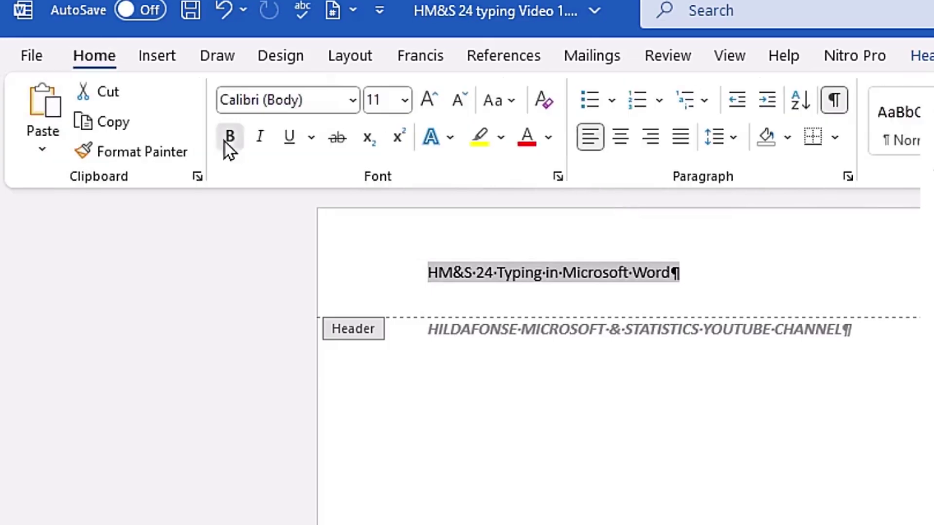
pyautogui.click(229, 137)
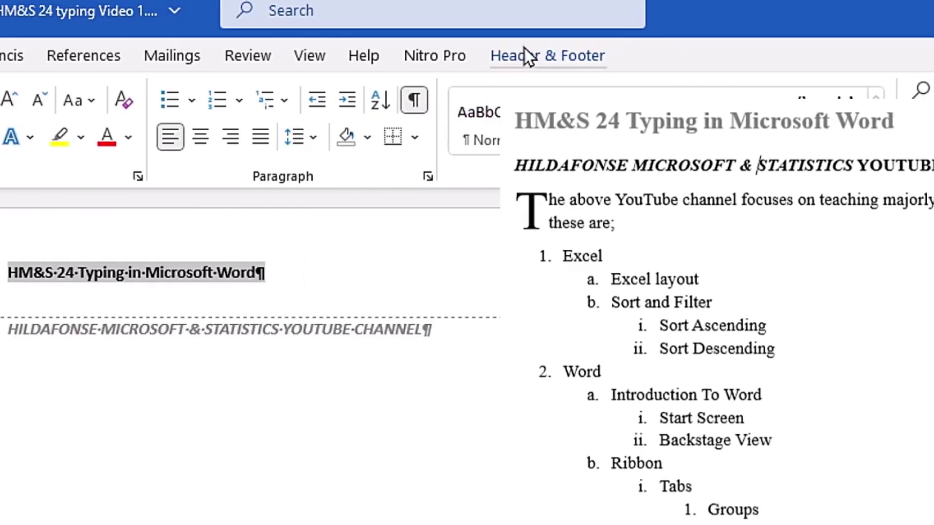
pyautogui.click(563, 48)
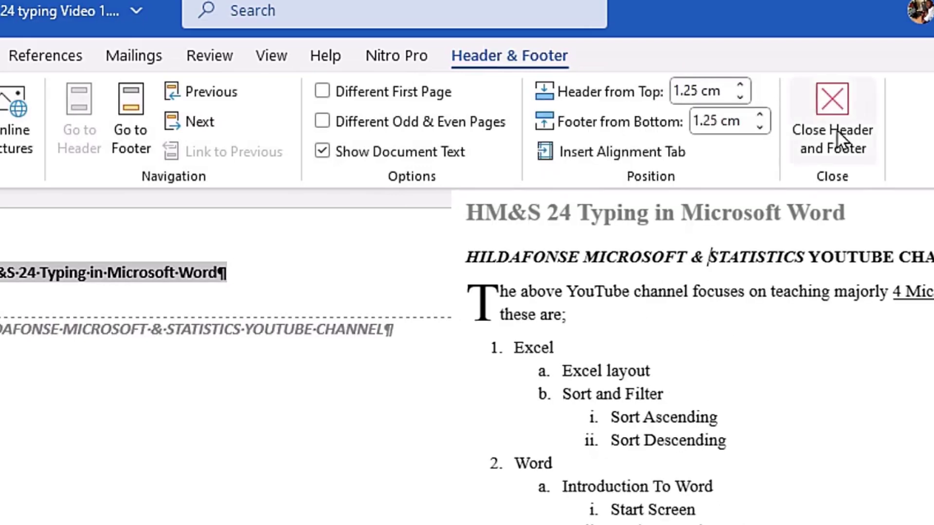
pyautogui.click(837, 129)
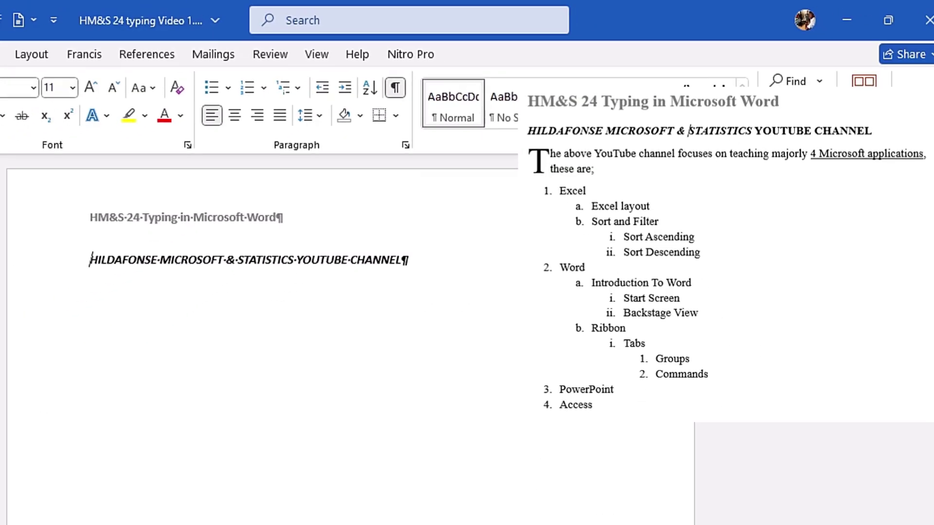
# Step: Start a new paragraph below the heading, enter the test text "hhhshs" there and erase it
pyautogui.click(401, 260)
pyautogui.press('Return')
pyautogui.write('hhhshs')
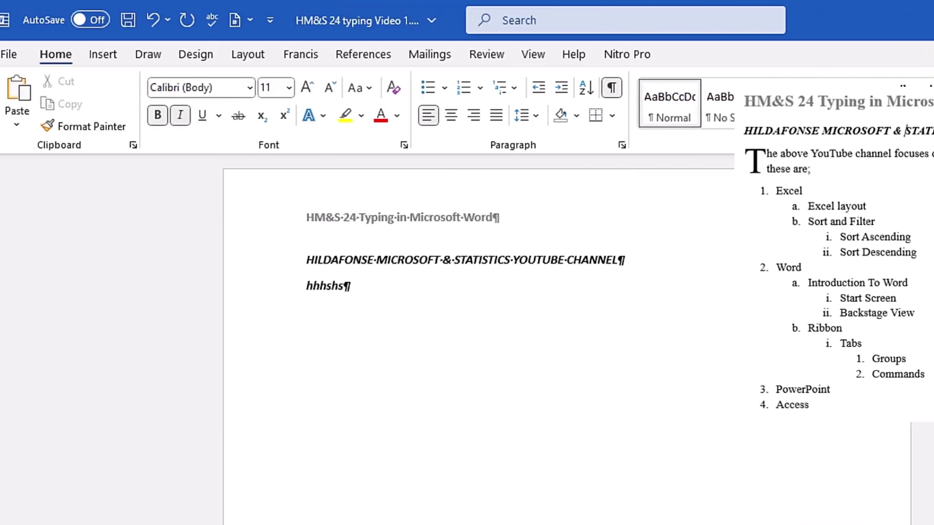
pyautogui.press('BackSpace')
pyautogui.press('BackSpace')
pyautogui.press('BackSpace')
pyautogui.press('BackSpace')
pyautogui.press('BackSpace')
pyautogui.press('BackSpace')
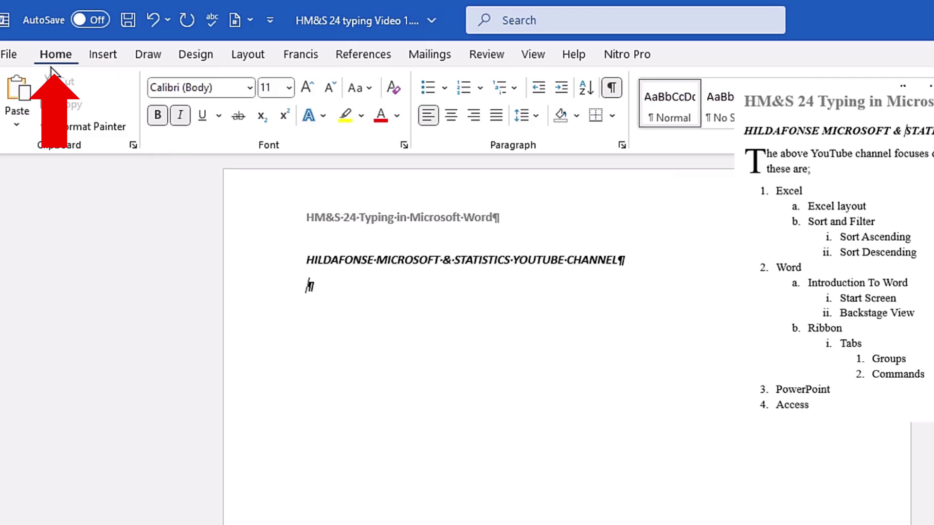
# Step: Enter "The above Youtube channel focuses on teaching majorly 4 Microsoft applications" below the heading with italic and bold turned off
pyautogui.click(180, 119)
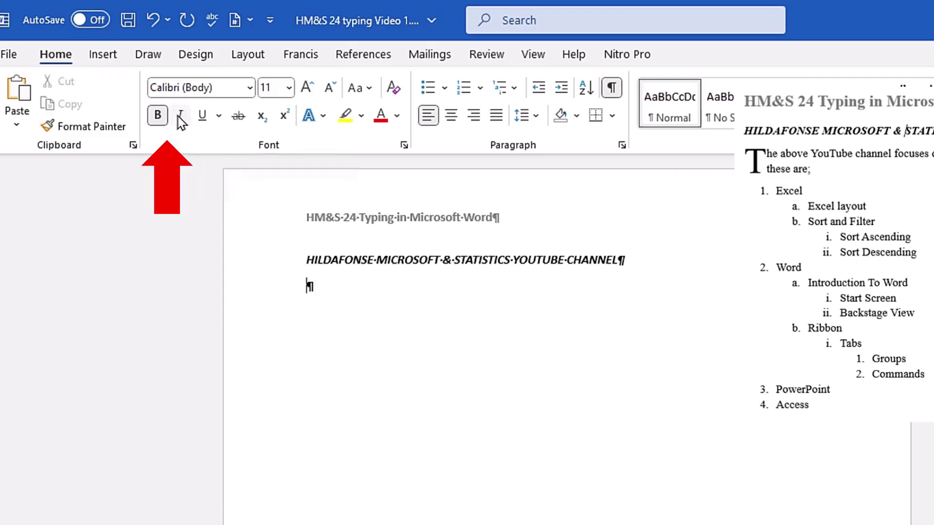
pyautogui.click(158, 117)
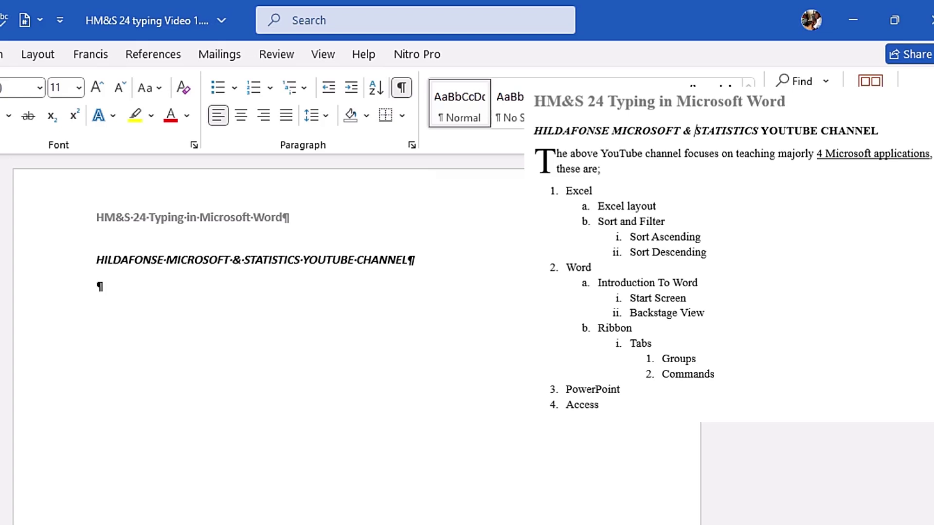
pyautogui.write('T')
pyautogui.write('he above Youtube Ch')
pyautogui.press('BackSpace')
pyautogui.press('BackSpace')
pyautogui.write('channel focuses on t')
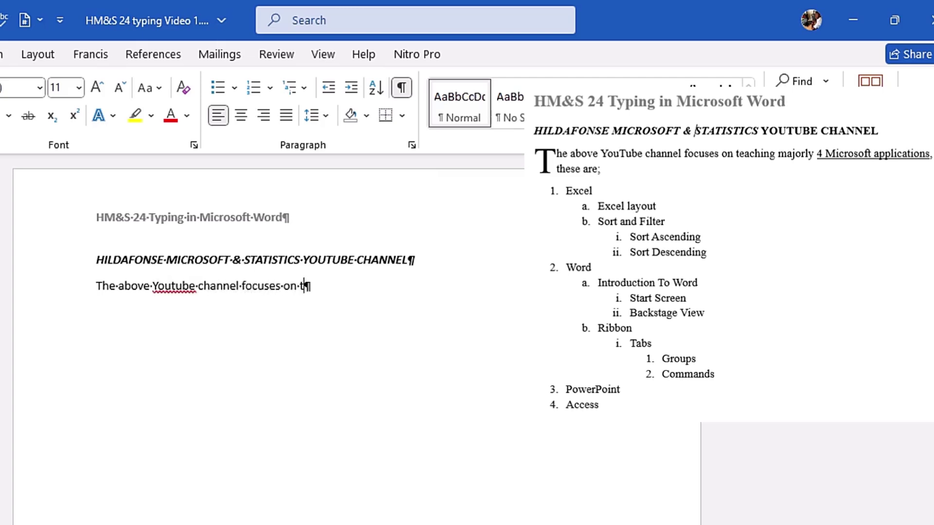
pyautogui.write('eaching majorly 4 Microsoft applications')
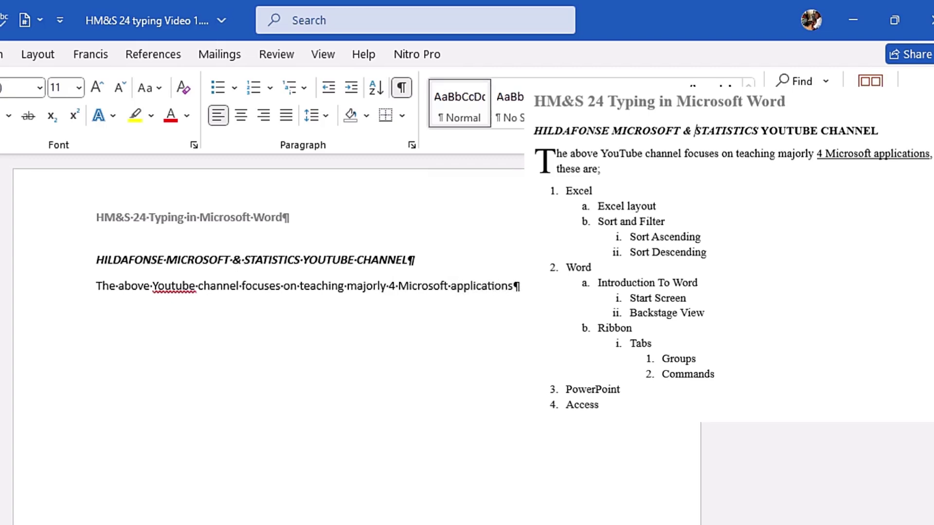
# Step: Add the text "These are;" as a new paragraph below the sentence about the Microsoft applications
pyautogui.press('Return')
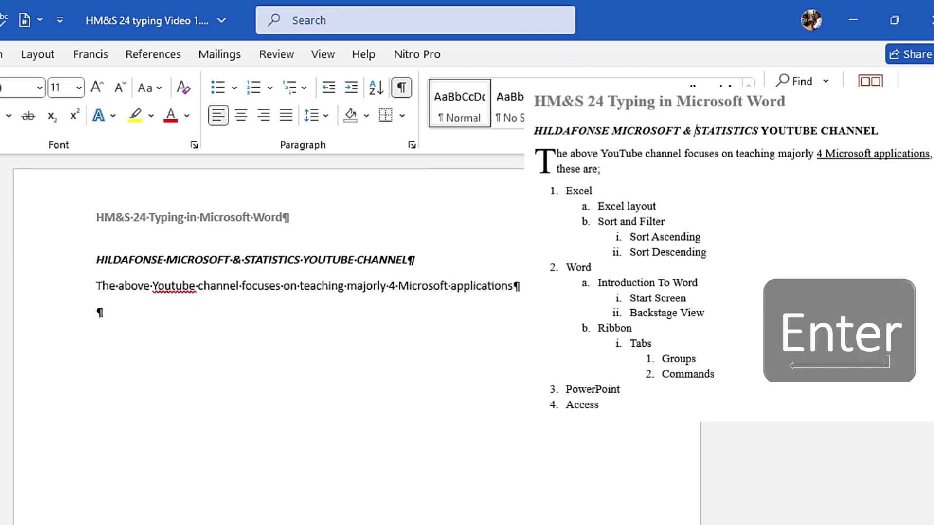
pyautogui.write('These ')
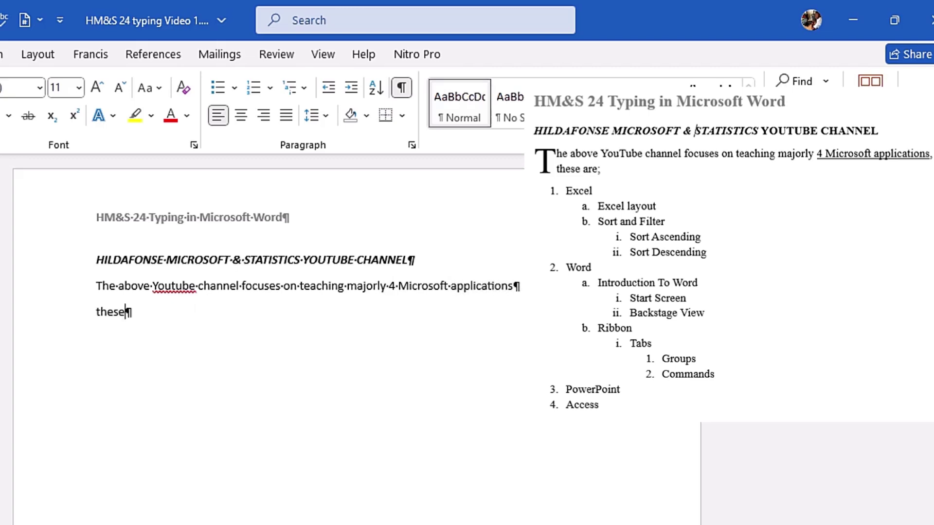
pyautogui.write('are;')
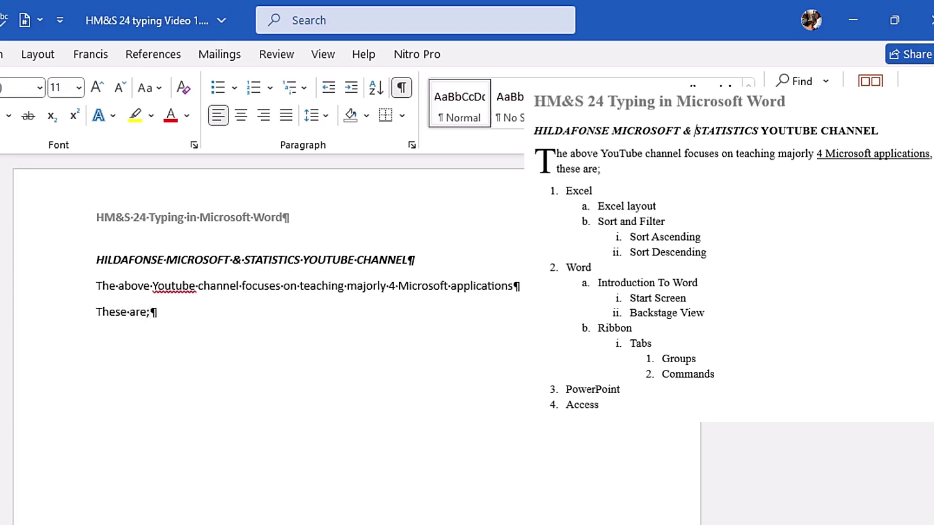
# Step: Start a new paragraph below "These are;", enter "1 Excel" and an indented "a" line there as plain text, and erase both
pyautogui.press('Return')
pyautogui.write('1 Excel')
pyautogui.press('Return')
pyautogui.press('Tab')
pyautogui.write('a')
pyautogui.press('BackSpace')
pyautogui.press('BackSpace')
pyautogui.press('BackSpace')
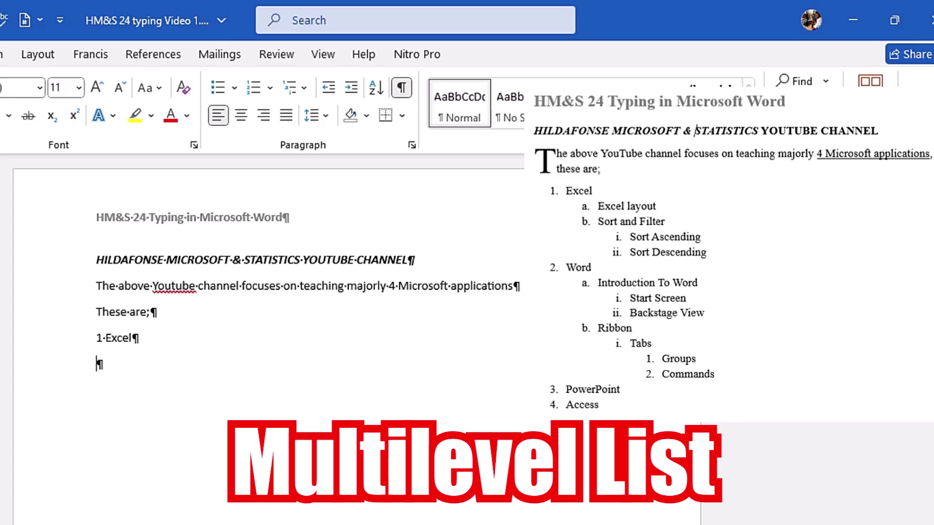
pyautogui.press('BackSpace')
pyautogui.press('BackSpace')
pyautogui.press('BackSpace')
pyautogui.press('BackSpace')
pyautogui.press('BackSpace')
pyautogui.press('BackSpace')
pyautogui.press('BackSpace')
pyautogui.press('BackSpace')
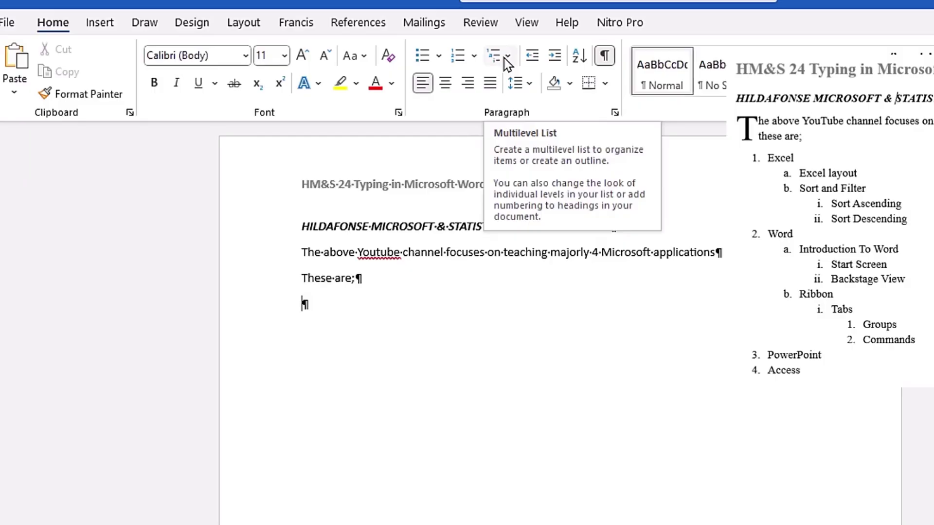
# Step: Apply the 1., a., i. multilevel list from the current list to the empty paragraph and enter "Excel" as item 1
pyautogui.click(523, 133)
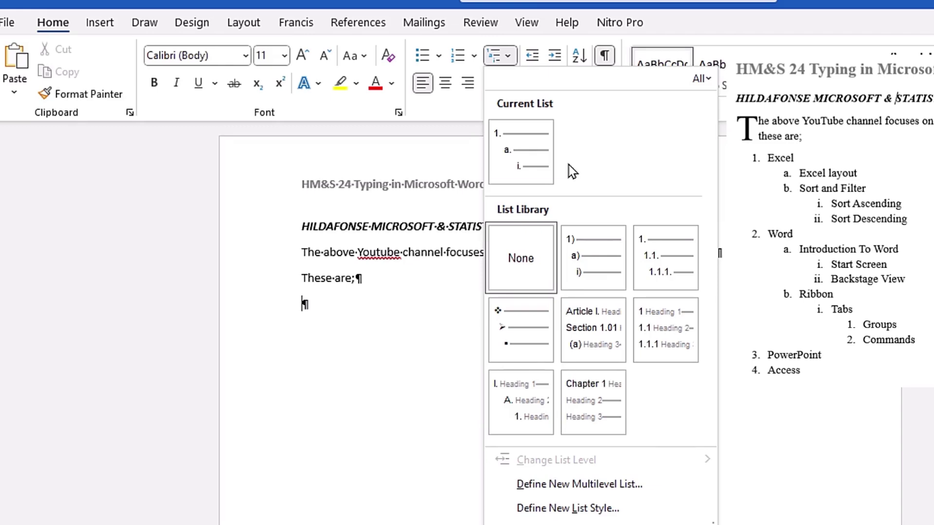
pyautogui.write('1 Excel')
pyautogui.press('Return')
pyautogui.moveTo(635, 236)
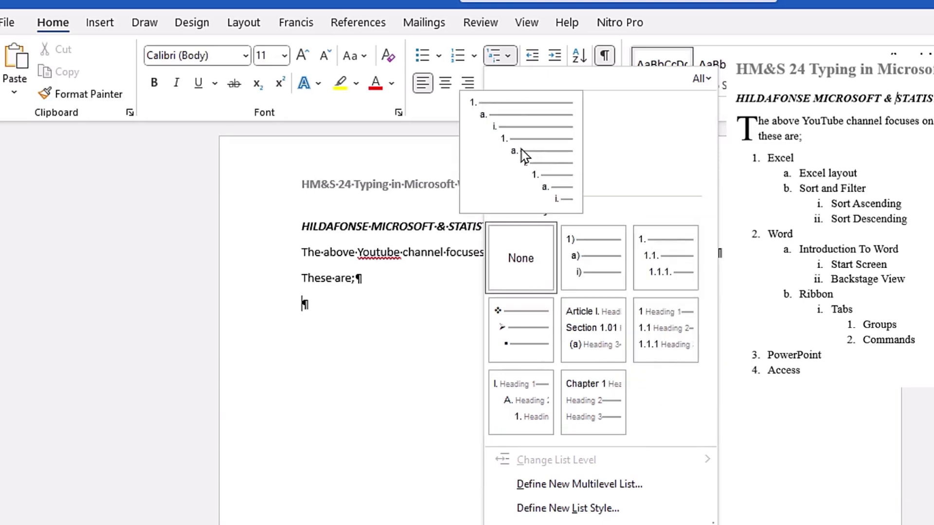
pyautogui.click(524, 155)
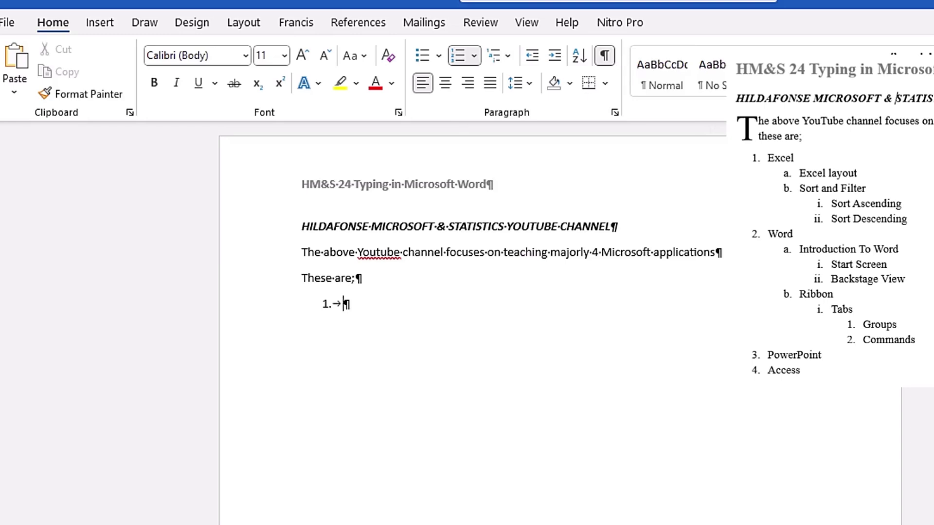
pyautogui.write('Excel')
# Step: Add "Excel Layout" and "Sort and Filter" as second-level items a and b under Excel
pyautogui.press('Return')
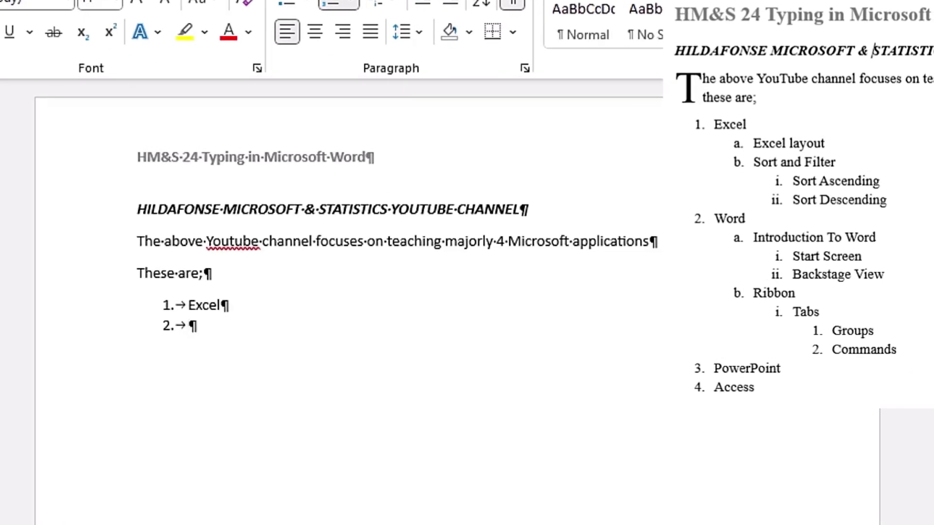
pyautogui.press('Tab')
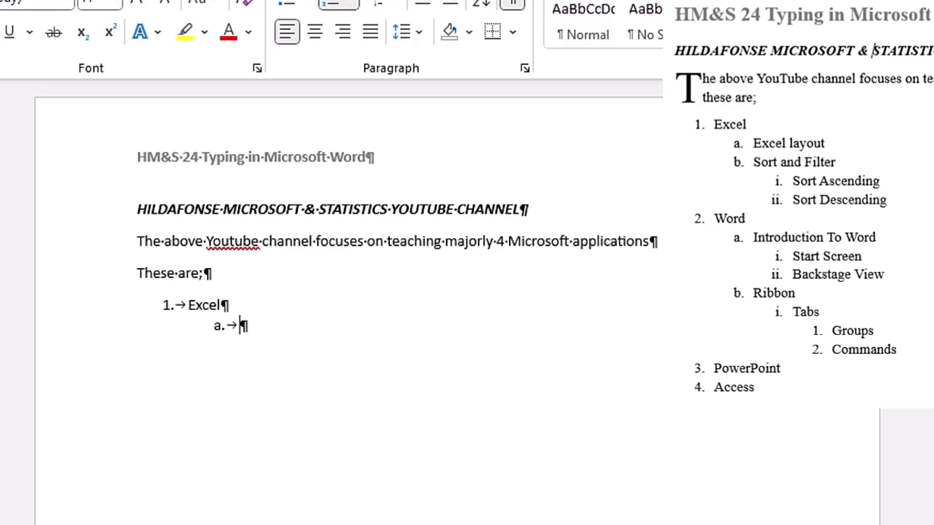
pyautogui.write('Excel Layout')
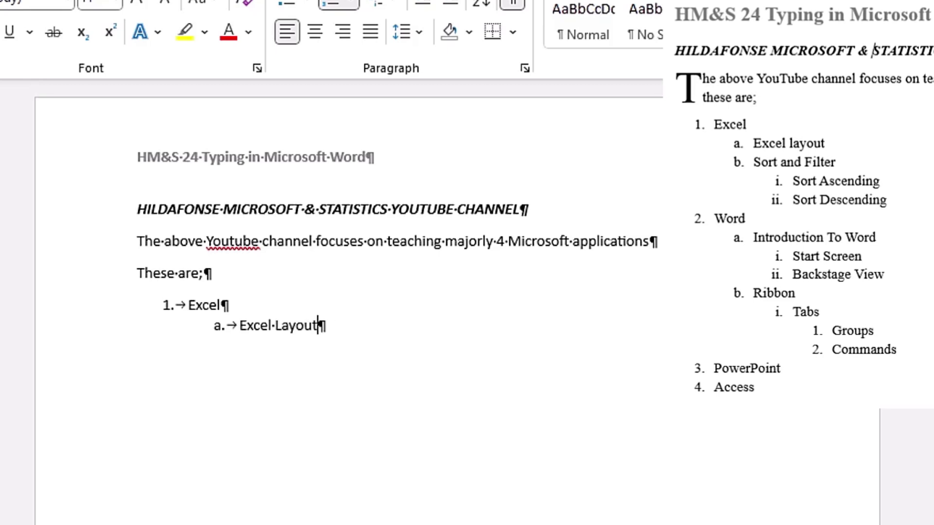
pyautogui.press('Return')
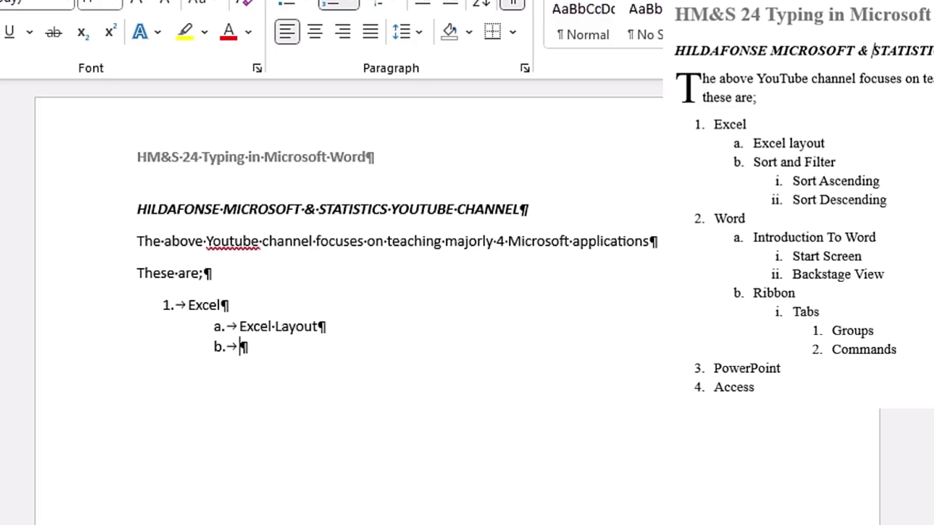
pyautogui.write('Sort and Fil')
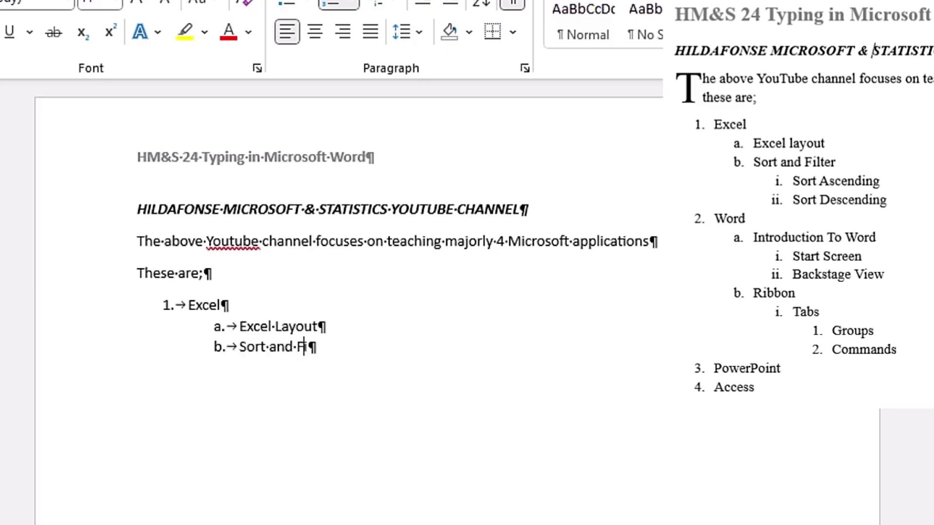
pyautogui.write('ter')
# Step: Add "Sort Ascending" and "Sort Descending" as third-level items i and ii under Sort and Filter
pyautogui.press('Return')
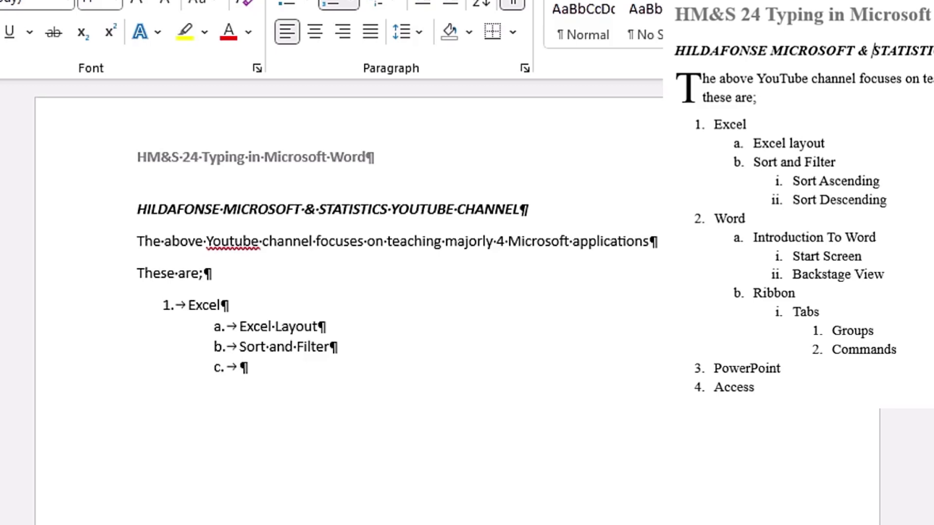
pyautogui.press('Tab')
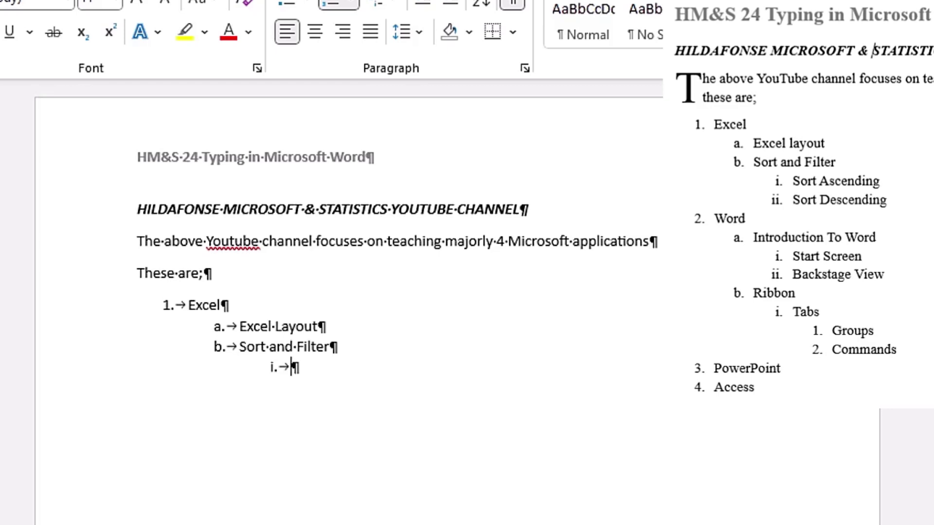
pyautogui.press('Tab')
pyautogui.write('Sort Ascee')
pyautogui.press('BackSpace')
pyautogui.write('nding')
pyautogui.press('Return')
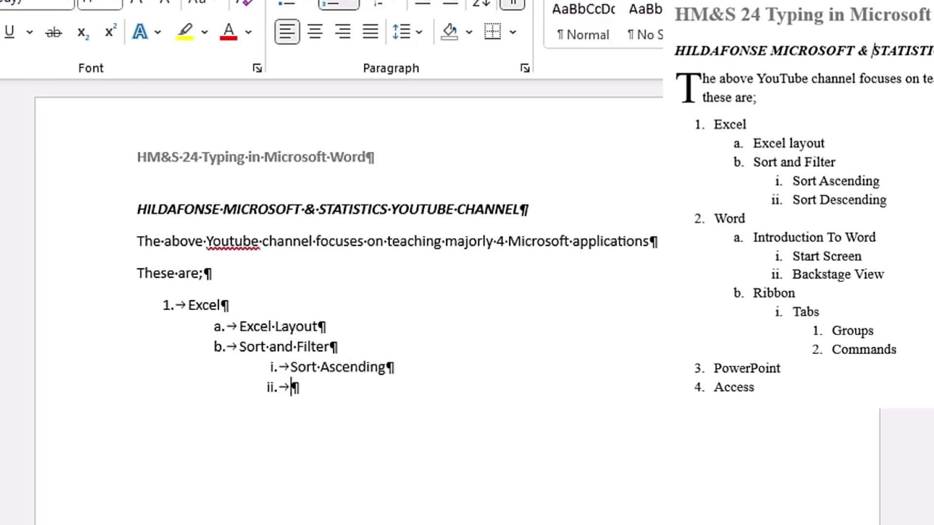
pyautogui.write('Sort ')
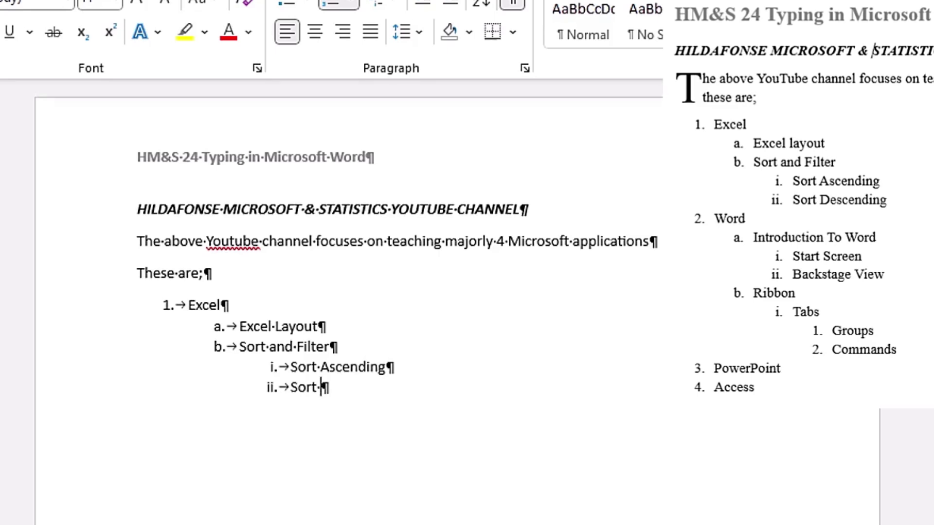
pyautogui.write('Descending')
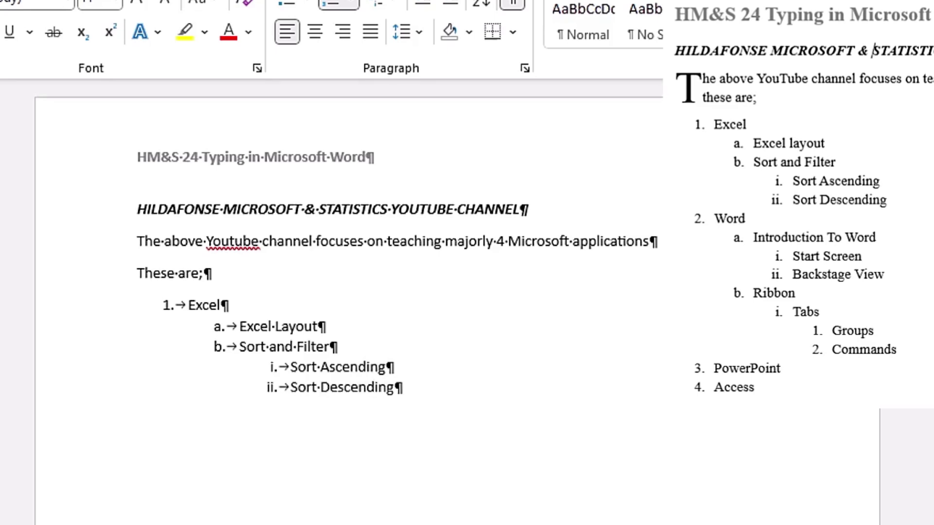
# Step: Start a new list item after Sort Descending and promote it to the top level as item 2
pyautogui.press('Return')
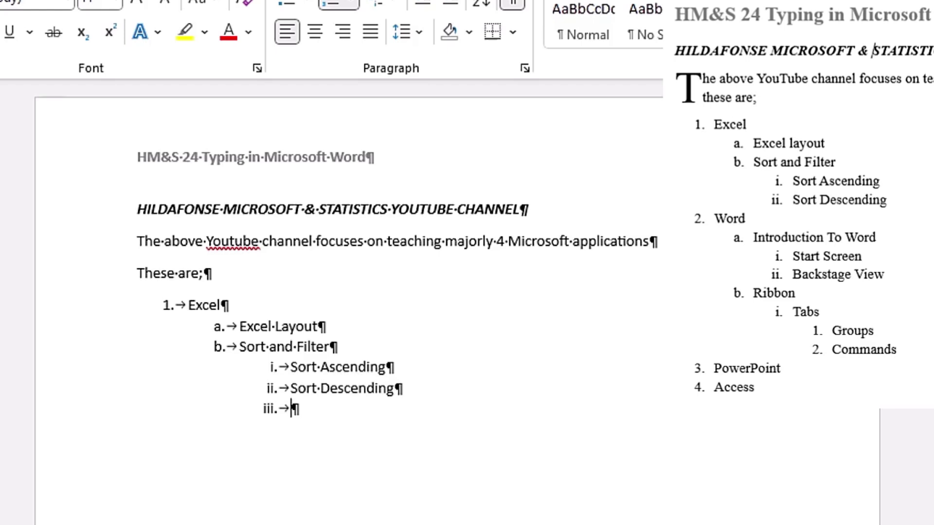
pyautogui.hotkey('shift', 'Tab')
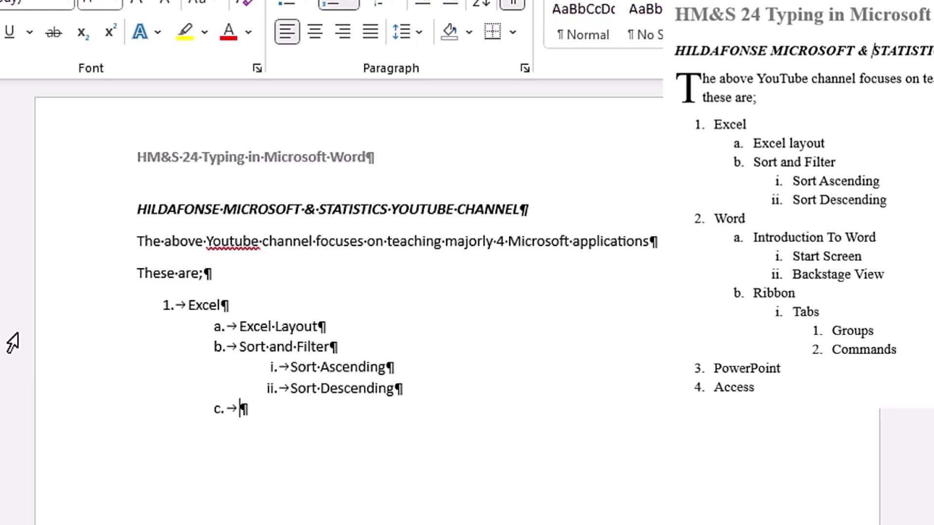
pyautogui.hotkey('shift', 'Tab')
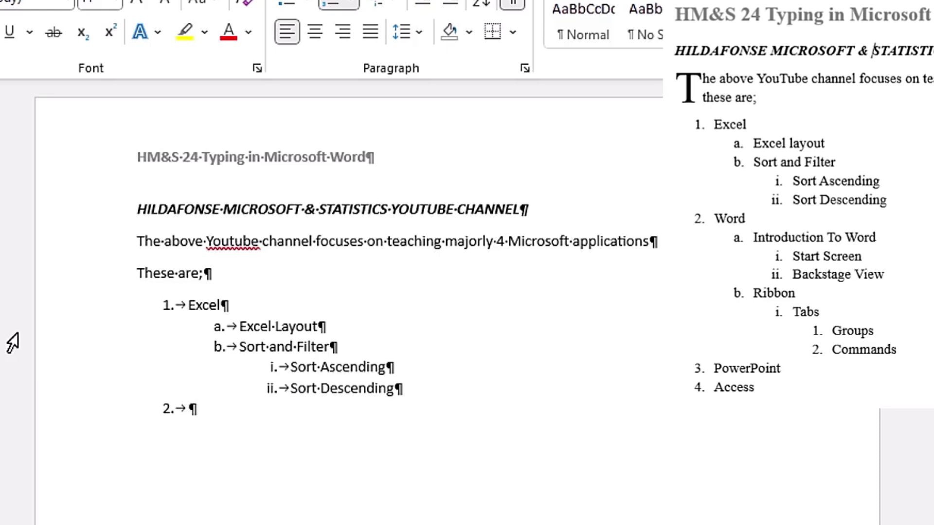
# Step: Demote the empty item 2 down to the third list level and promote it back to the top level
pyautogui.press('Tab')
pyautogui.hotkey('shift', 'Tab')
pyautogui.press('Tab')
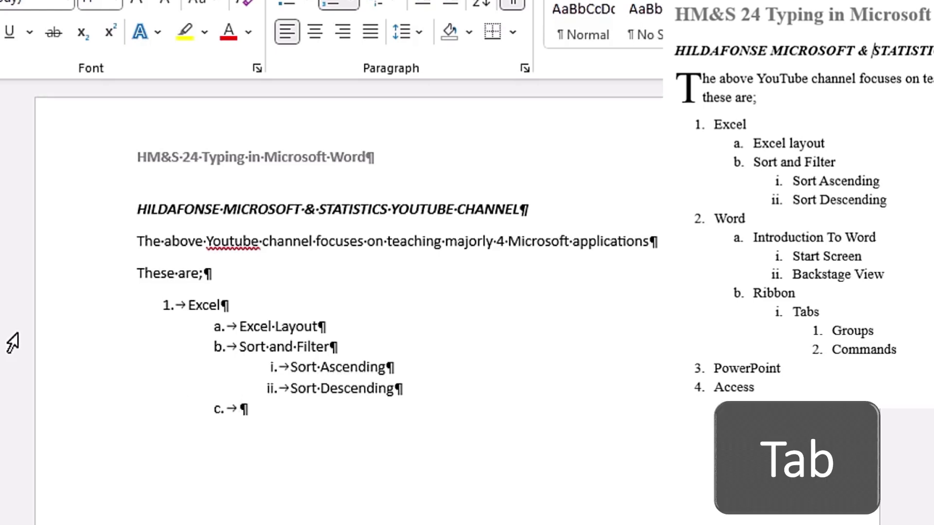
pyautogui.press('Tab')
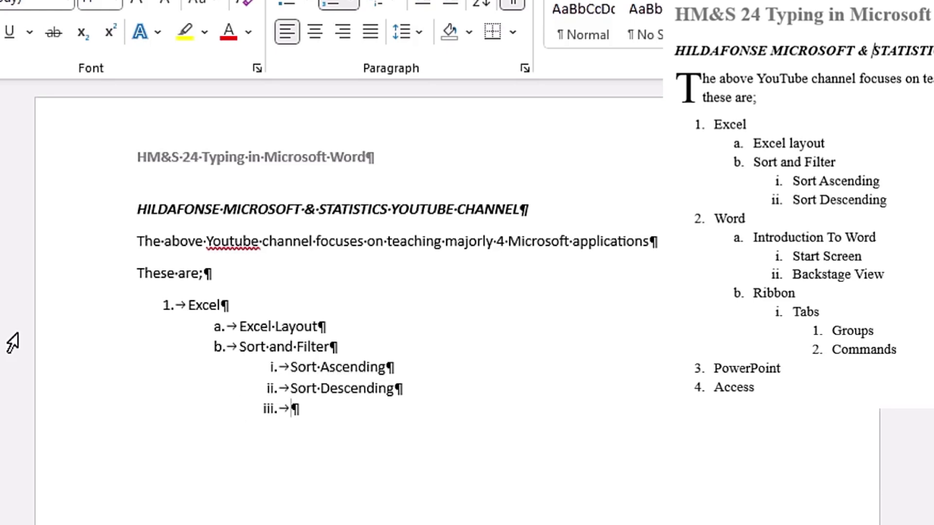
pyautogui.hotkey('shift', 'Tab')
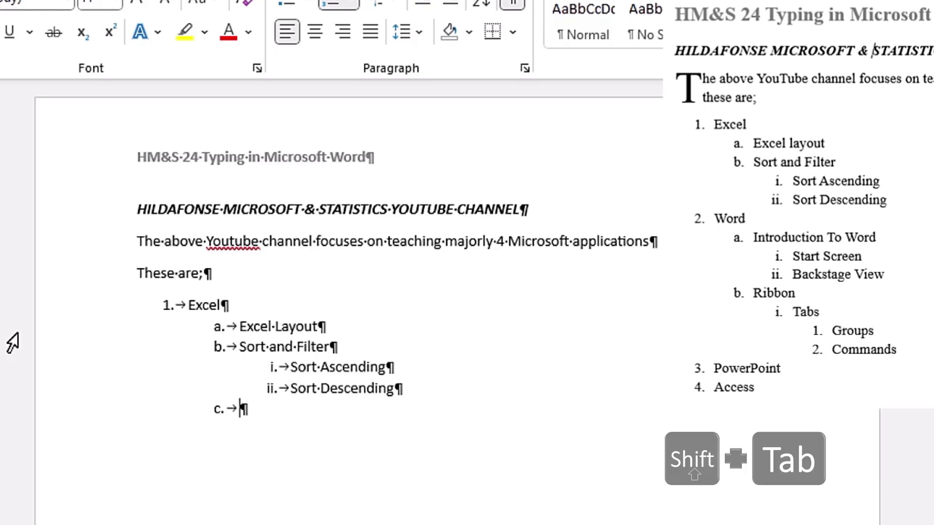
pyautogui.hotkey('shift', 'Tab')
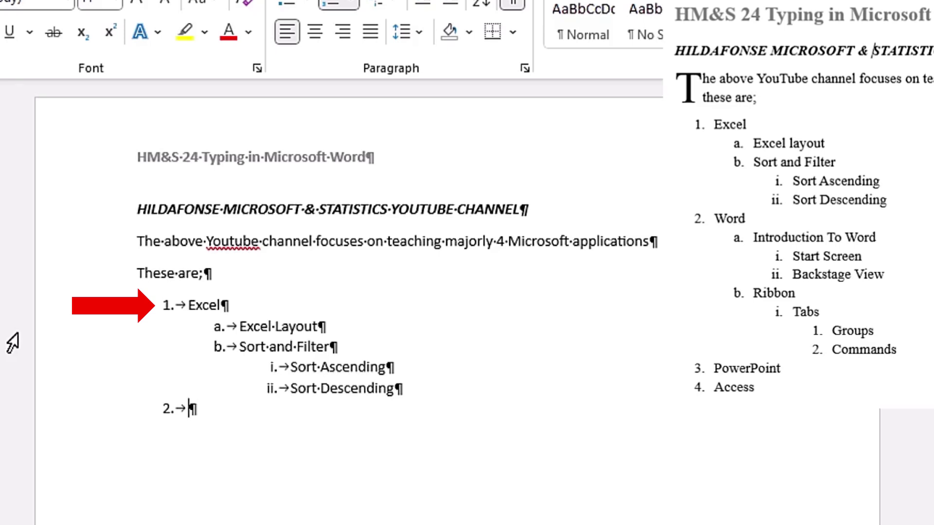
# Step: Enter "Word" as item 2 and add "Introduction To Word" as its second-level item a
pyautogui.write('Word')
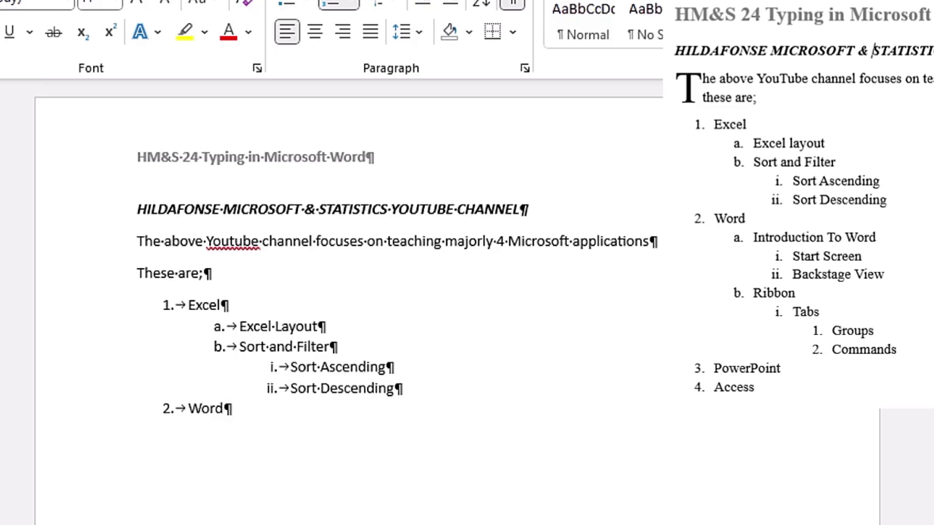
pyautogui.press('Return')
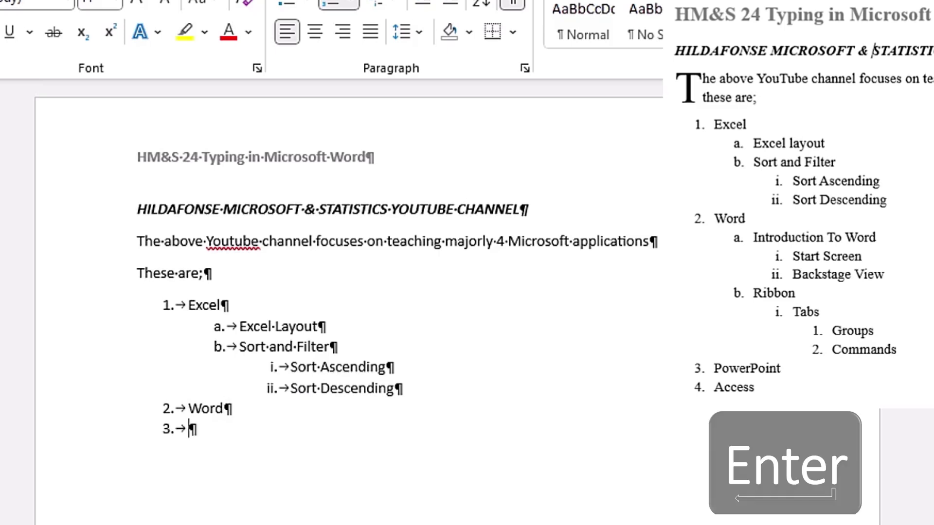
pyautogui.press('Tab')
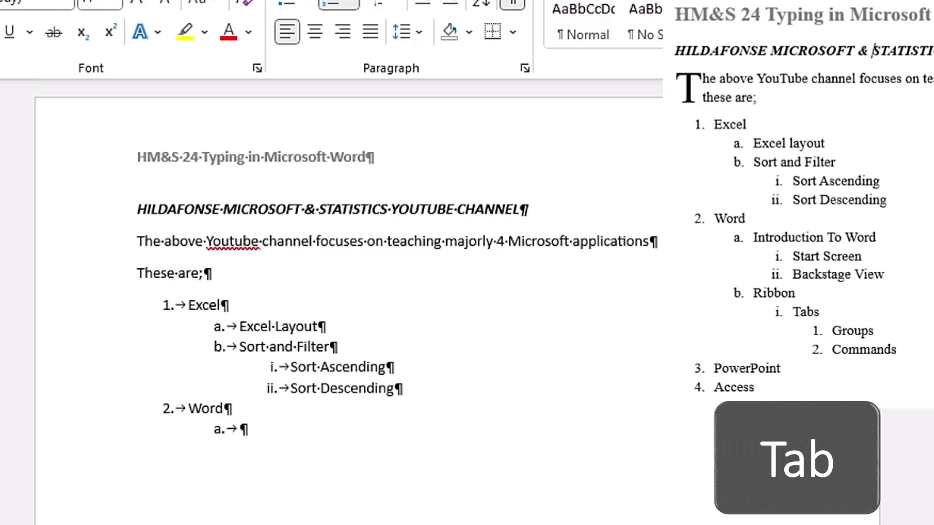
pyautogui.write('Introduction To Word')
# Step: Add "Start Screen" and "Backstage View" as third-level items i and ii under Introduction To Word
pyautogui.press('Return')
pyautogui.press('Tab')
pyautogui.write('Start ')
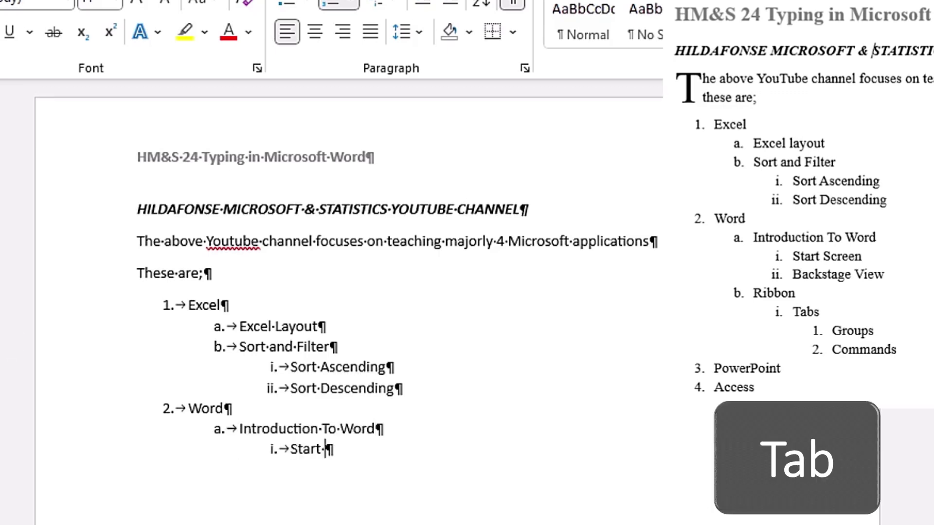
pyautogui.write('Screen')
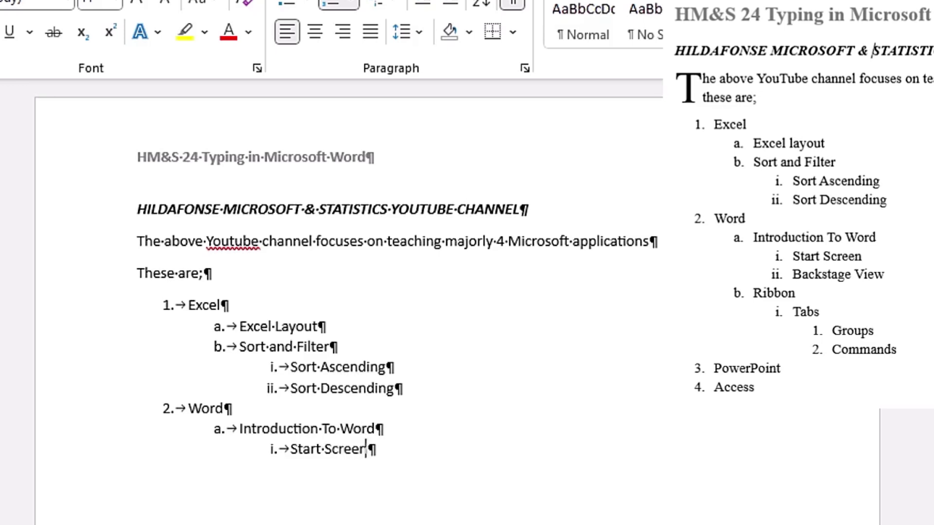
pyautogui.press('Return')
pyautogui.write('Backstage View')
# Step: Add "Ribbon" as second-level item b under Word, enter "Tabs" as its third-level item i, and start a new item below it
pyautogui.press('Return')
pyautogui.hotkey('shift', 'Tab')
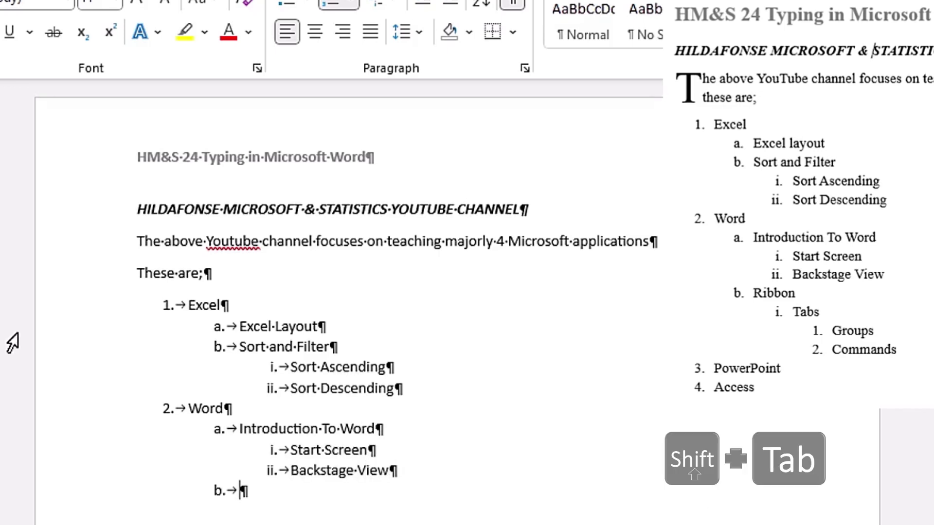
pyautogui.write('Ribbon')
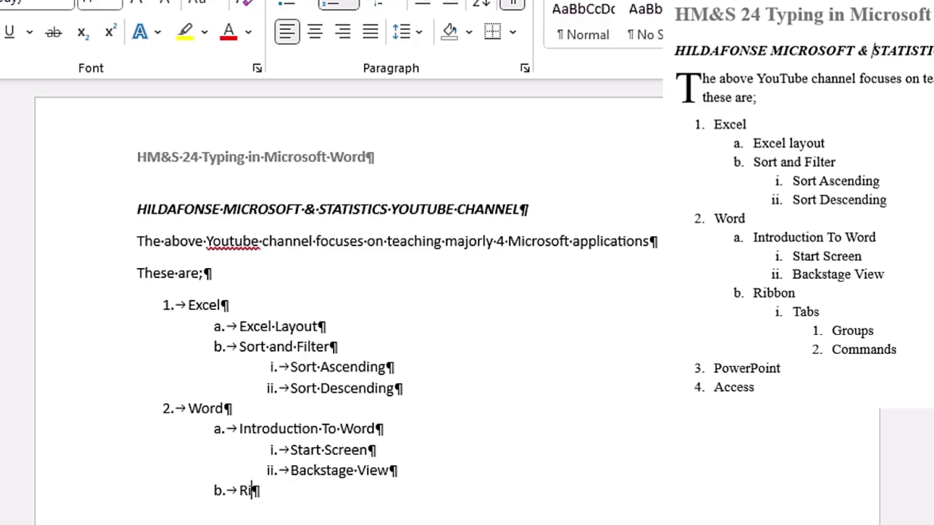
pyautogui.press('Return')
pyautogui.press('Tab')
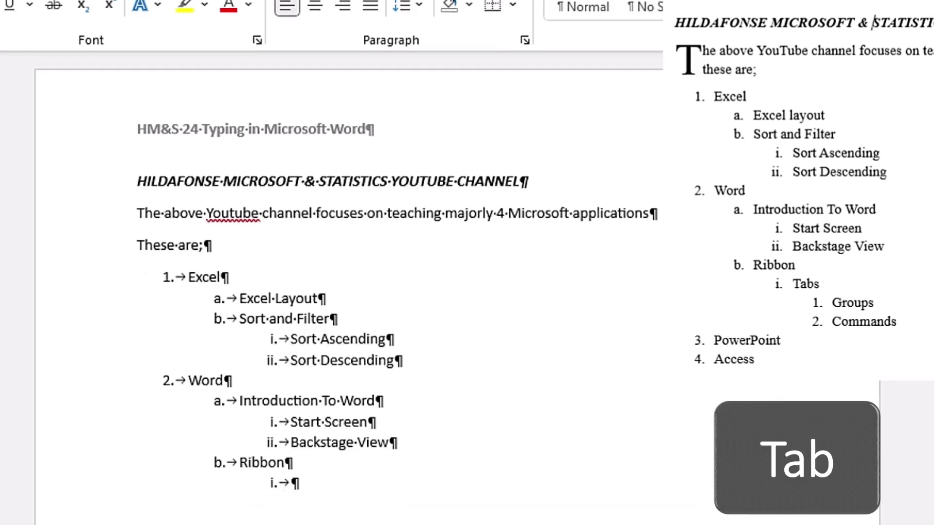
pyautogui.write('Tav')
pyautogui.press('BackSpace')
pyautogui.write('bs')
pyautogui.press('Return')
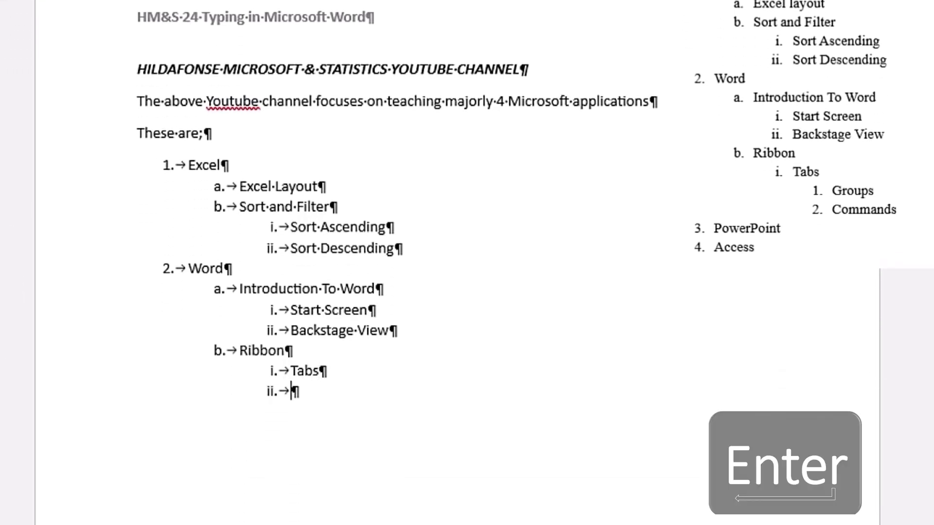